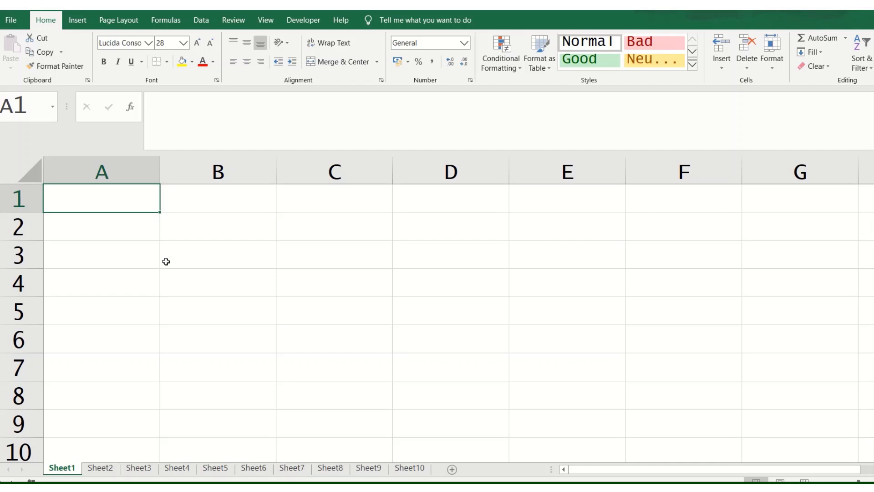
# Enter the heading "hyperlink" in cell A1 of Sheet1
pyautogui.write('hyperlink')
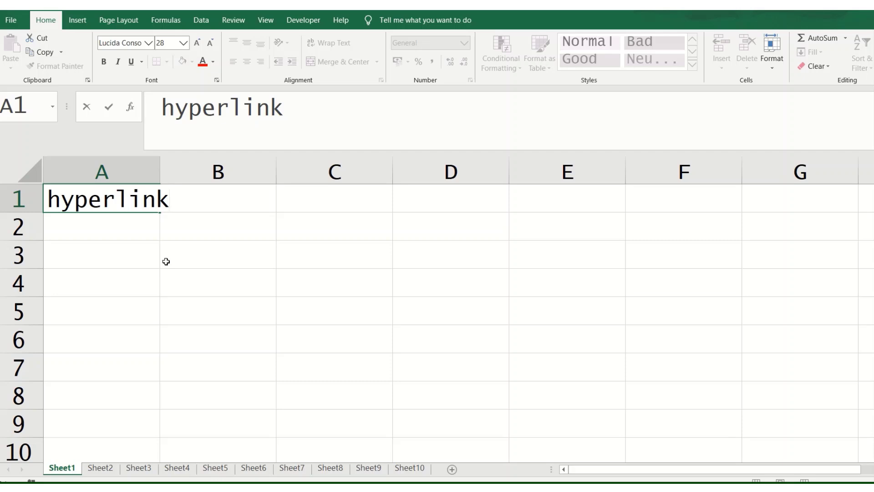
pyautogui.press('Return')
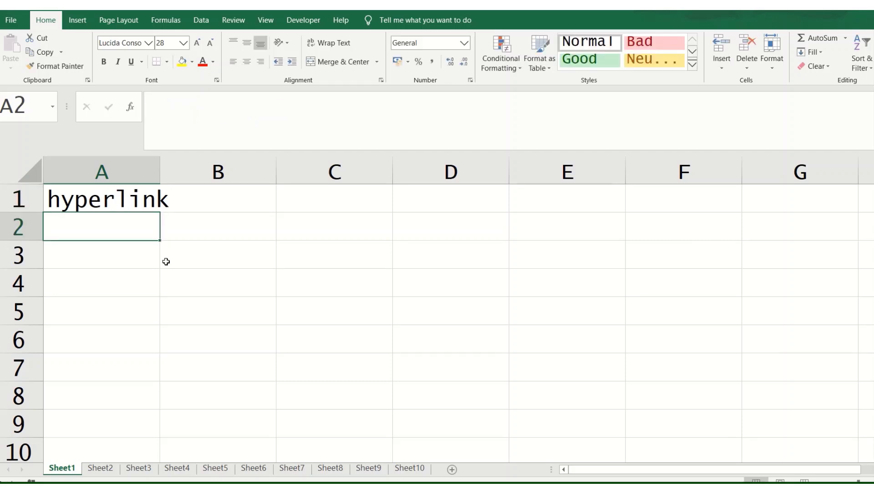
pyautogui.click(100, 468)
pyautogui.click(177, 468)
pyautogui.click(139, 468)
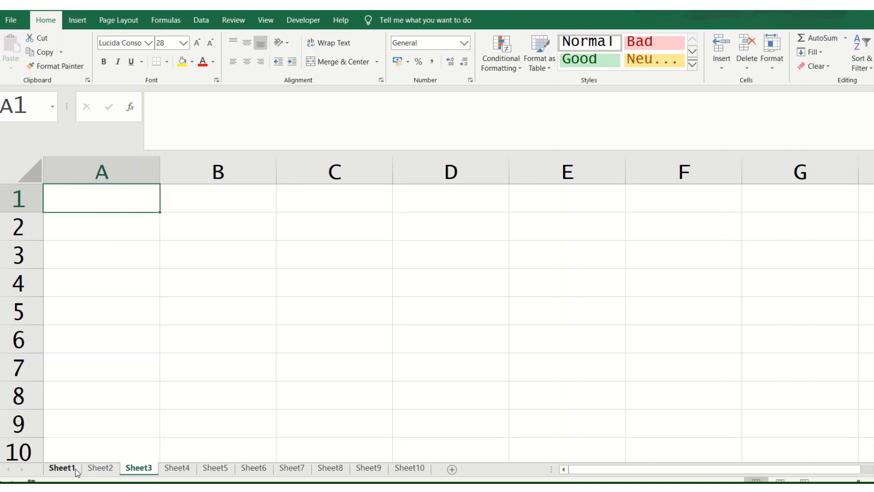
pyautogui.click(78, 467)
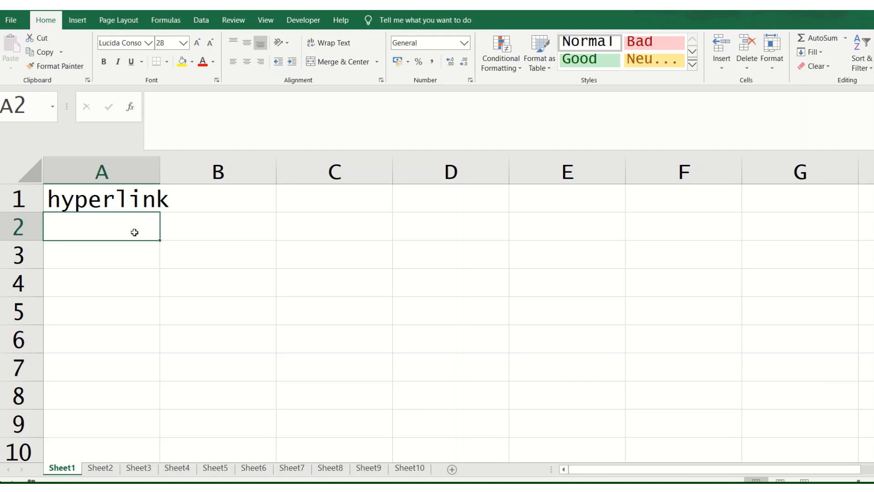
# Enter the sheet name "sheet2" in cell A2 of Sheet1
pyautogui.write('sheet')
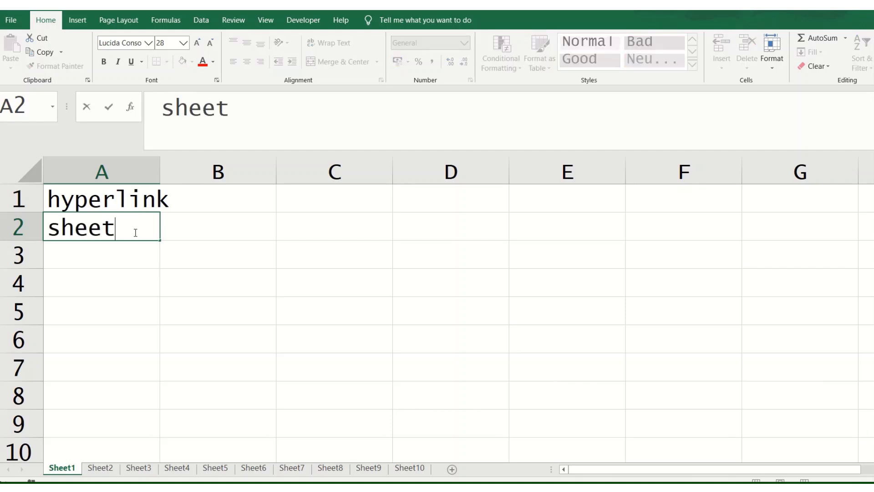
pyautogui.write('2')
pyautogui.press('Return')
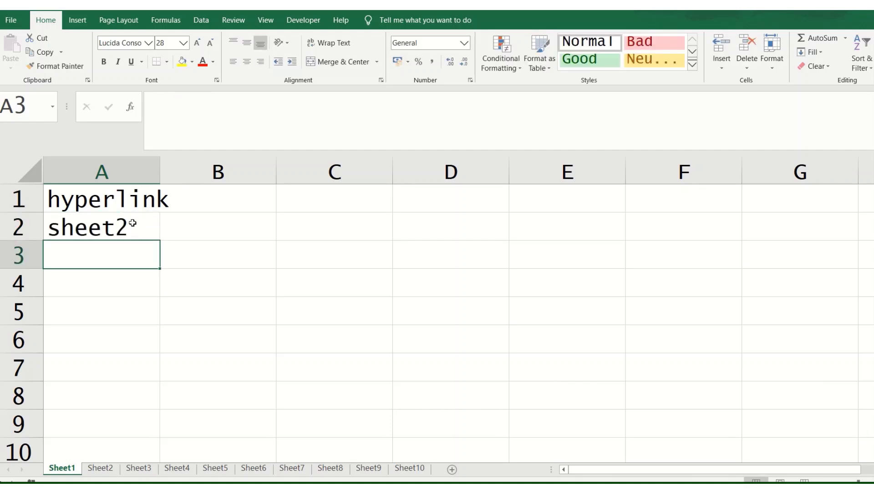
# Try to enter the formula =HYPERLINK("#''&A2&"'!a1") in cell B2
pyautogui.click(190, 223)
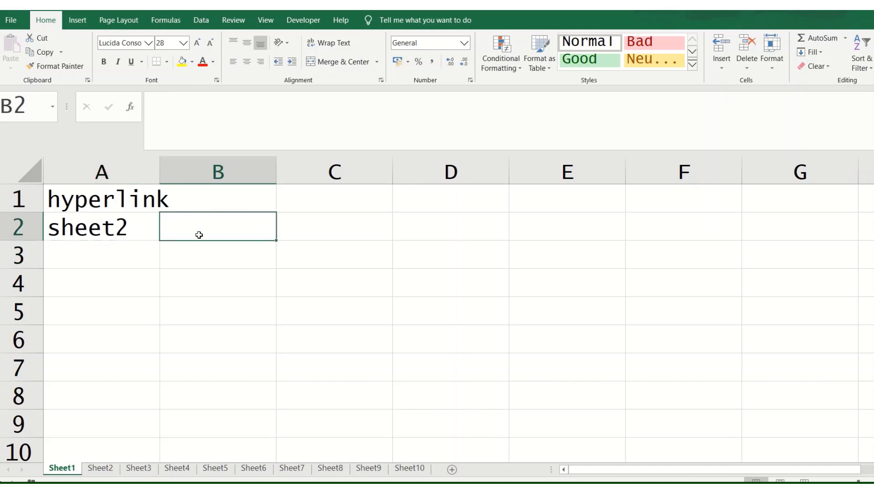
pyautogui.write('=hyperli')
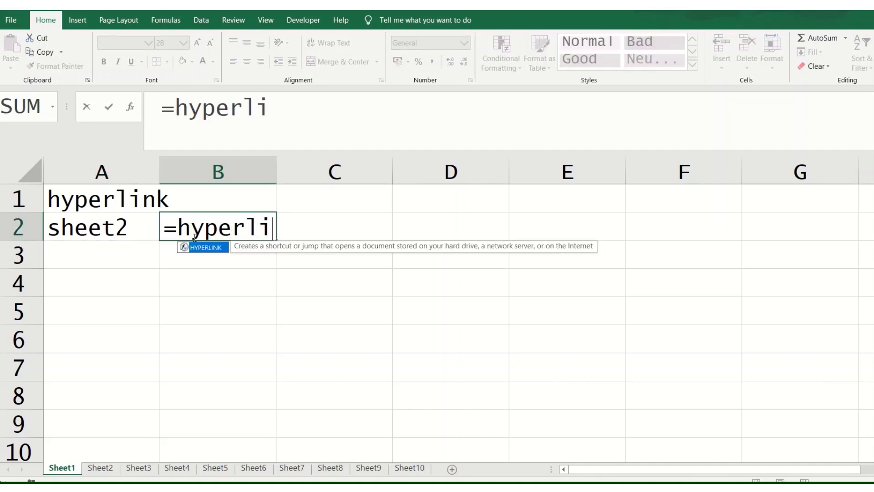
pyautogui.press('Tab')
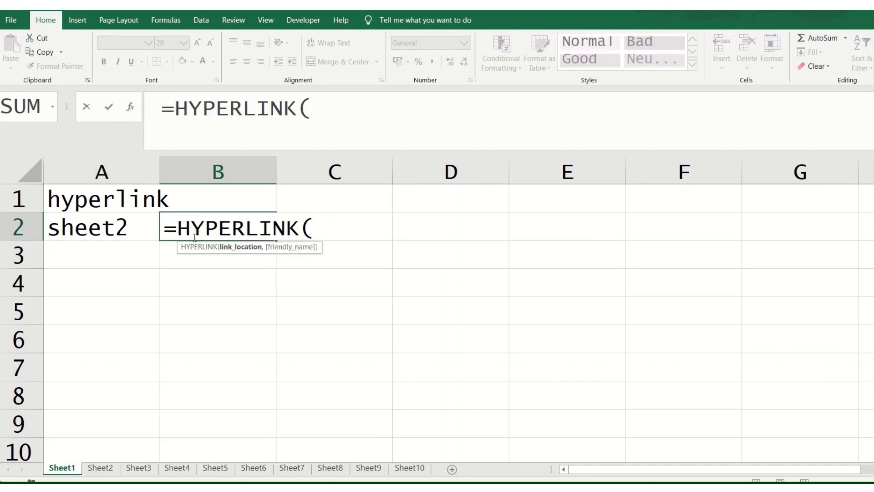
pyautogui.write('"#\'')
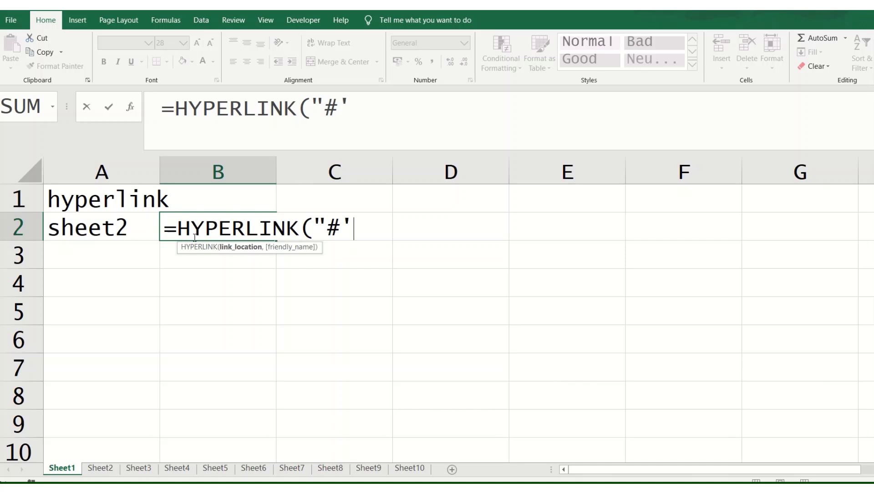
pyautogui.write("'&")
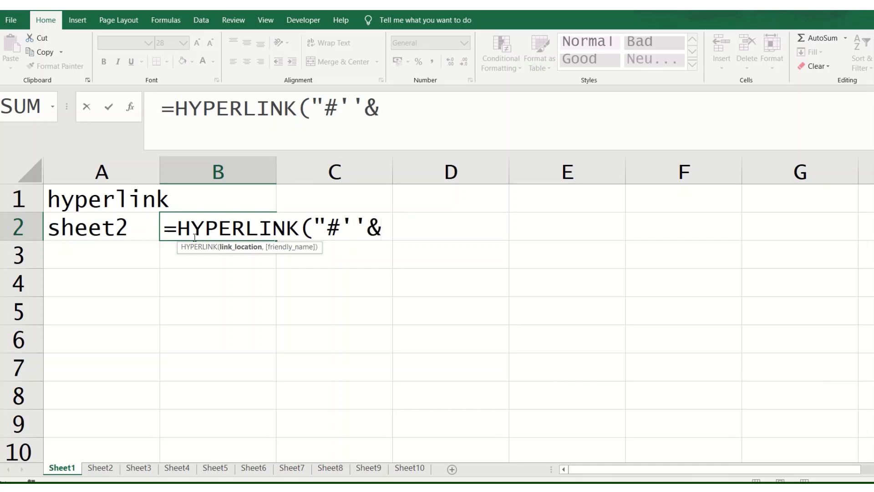
pyautogui.click(118, 223)
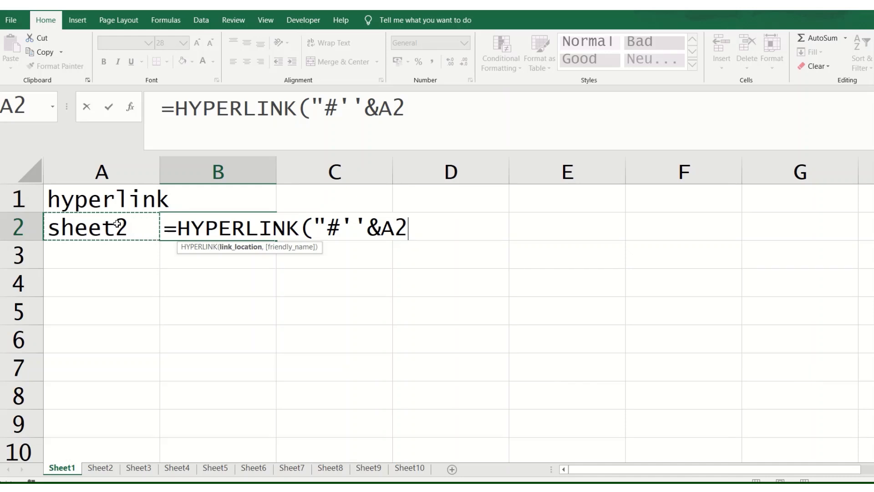
pyautogui.write('&"')
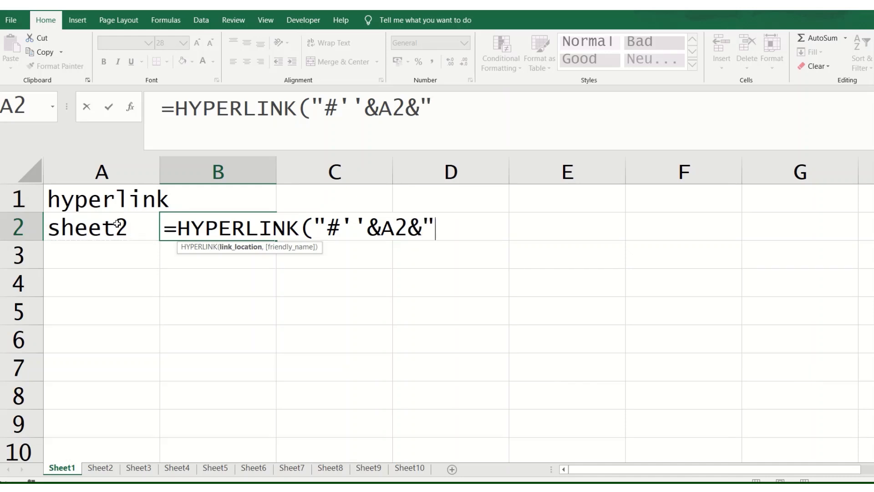
pyautogui.write("'")
pyautogui.write('!a1')
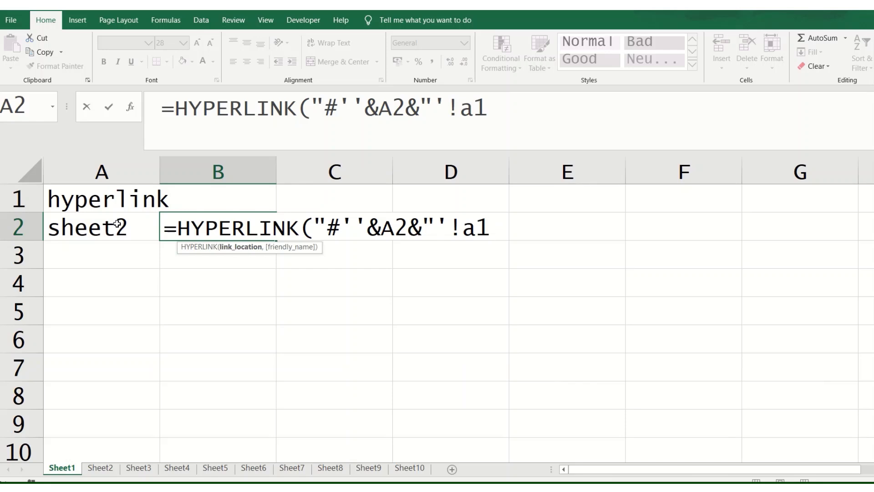
pyautogui.write('")')
pyautogui.press('Return')
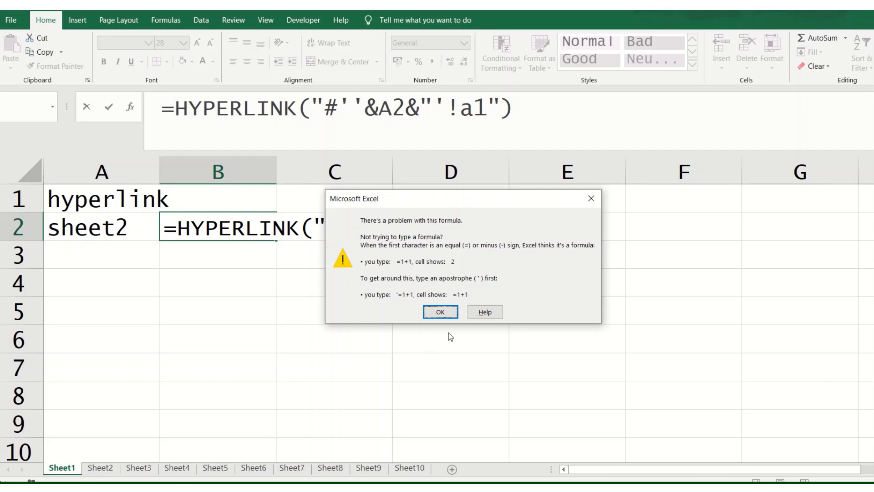
pyautogui.click(440, 312)
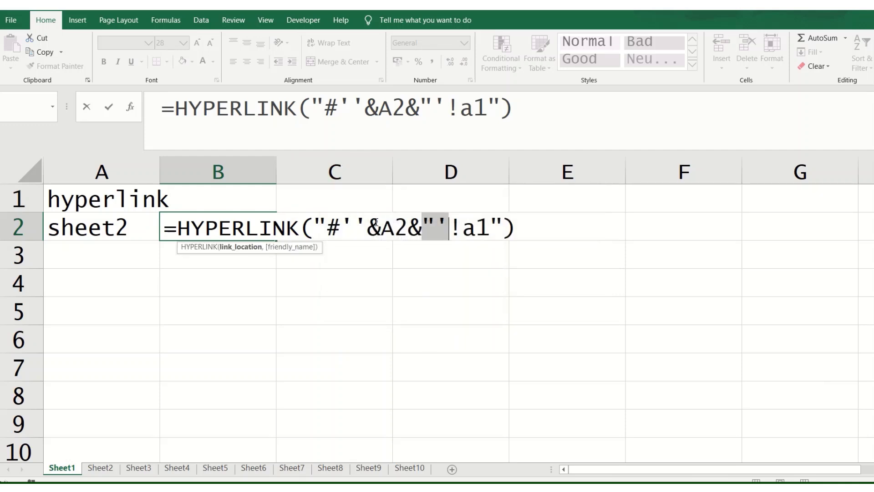
# Replace the second apostrophe after # with a double quote so B2 holds =HYPERLINK("#'"&A2&"'!a1")
pyautogui.click(356, 220)
pyautogui.press('Delete')
pyautogui.write('"')
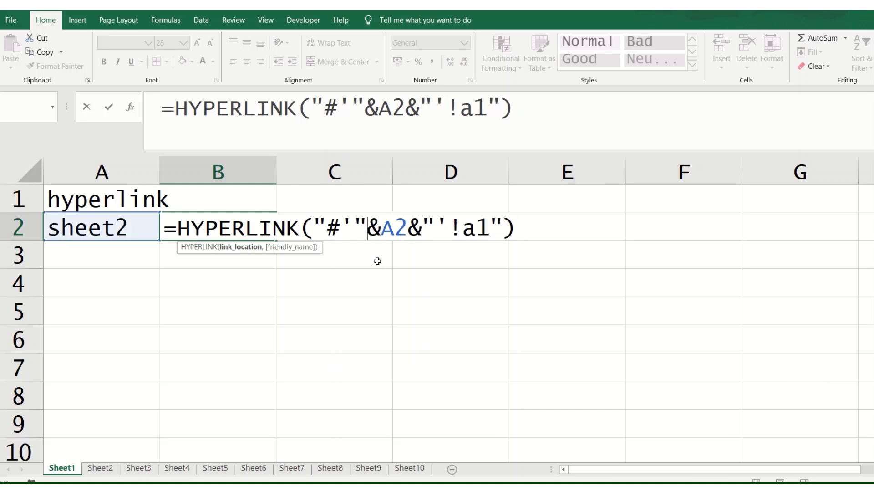
pyautogui.press('Return')
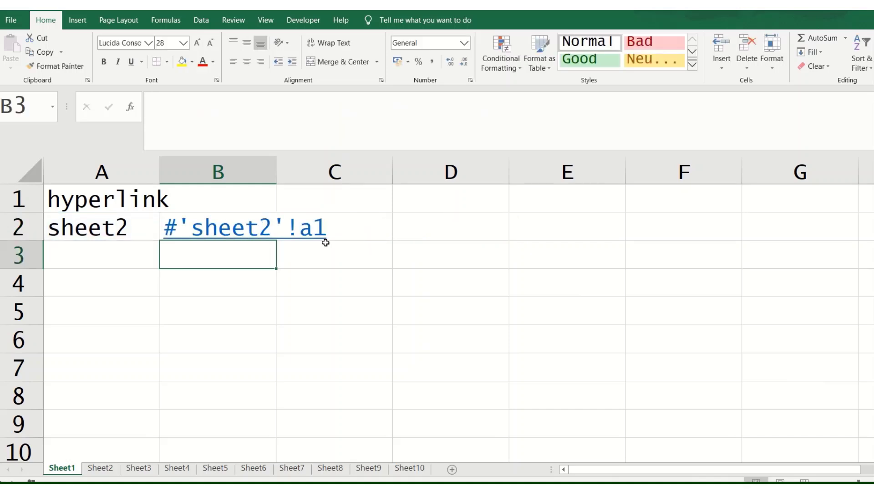
# Autofit column B, follow the link in B2 to test it, and return to Sheet1
pyautogui.doubleClick(275, 167)
pyautogui.click(265, 237)
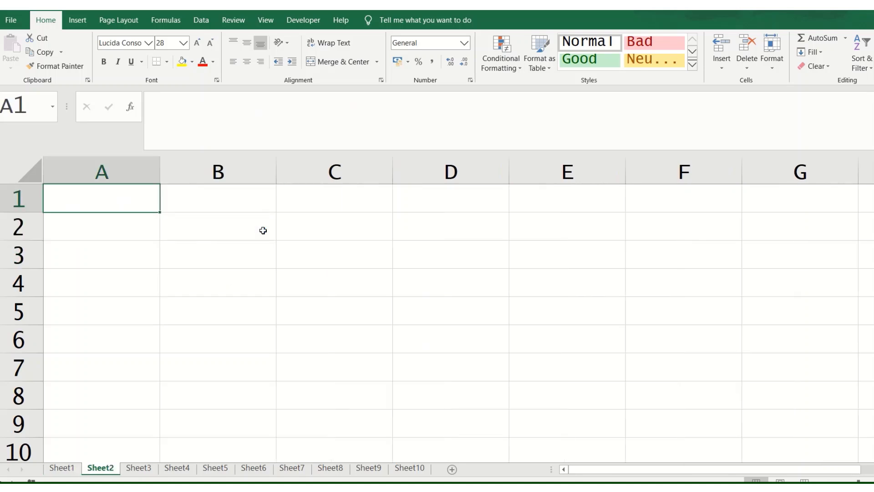
pyautogui.click(68, 471)
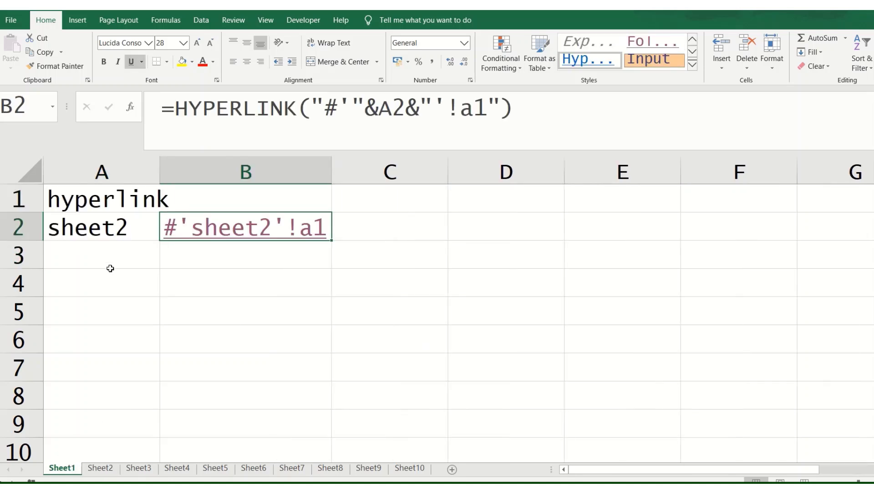
# Fill the sheet names from A2 down to A10 and copy the HYPERLINK formula from B2 down to B10
pyautogui.click(122, 229)
pyautogui.moveTo(159, 242); pyautogui.dragTo(142, 452)
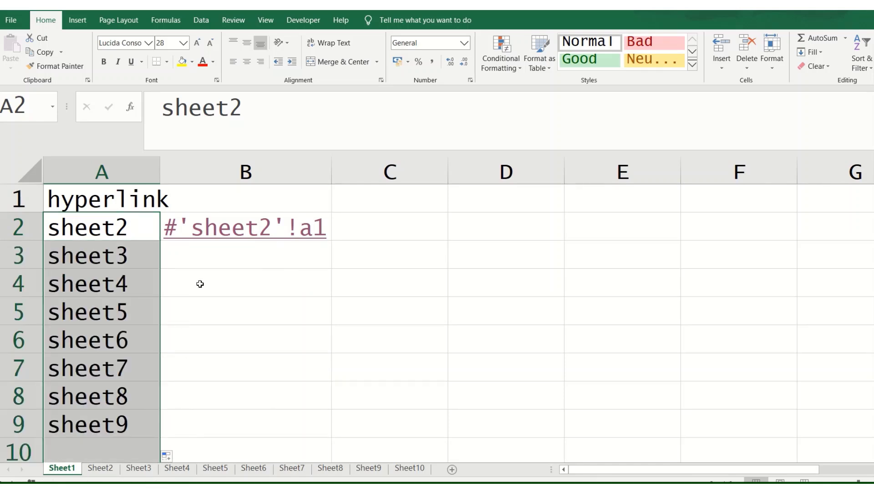
pyautogui.click(328, 222)
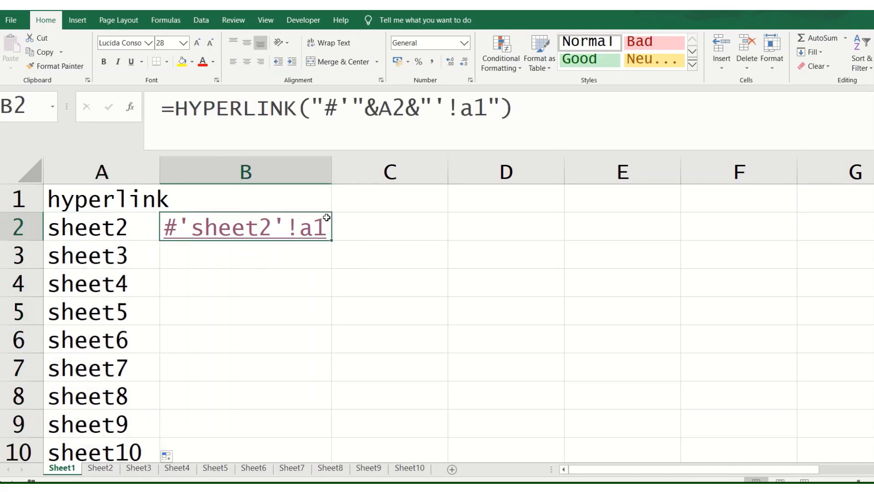
pyautogui.doubleClick(331, 241)
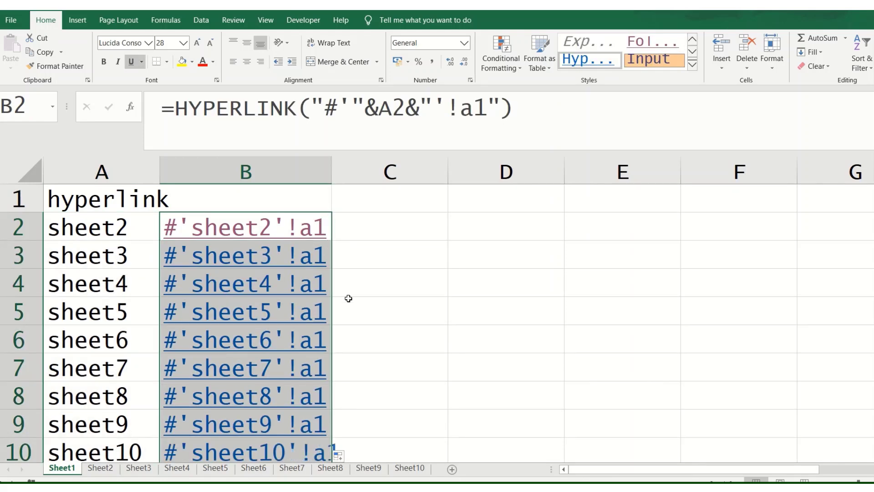
pyautogui.scroll(-1, 426, 315)
pyautogui.scroll(1, 426, 315)
pyautogui.click(369, 340)
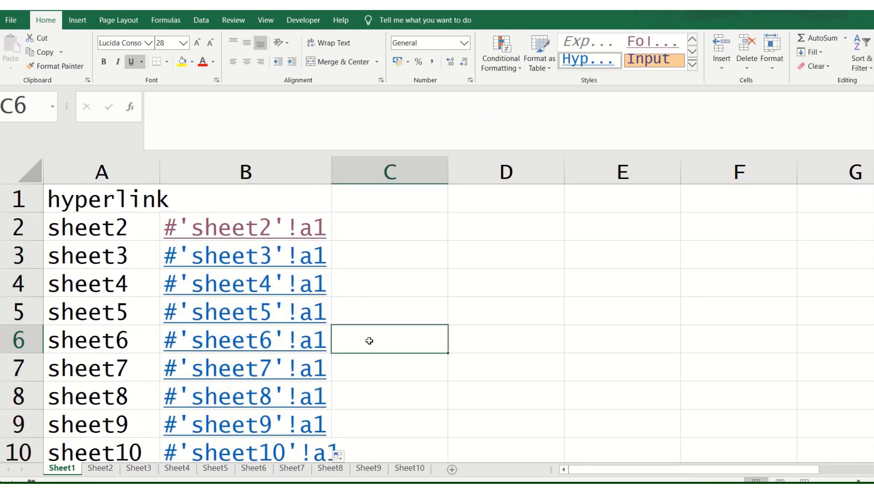
# Test the links to sheet6, sheet10 and sheet5, returning to Sheet1 after each
pyautogui.click(242, 339)
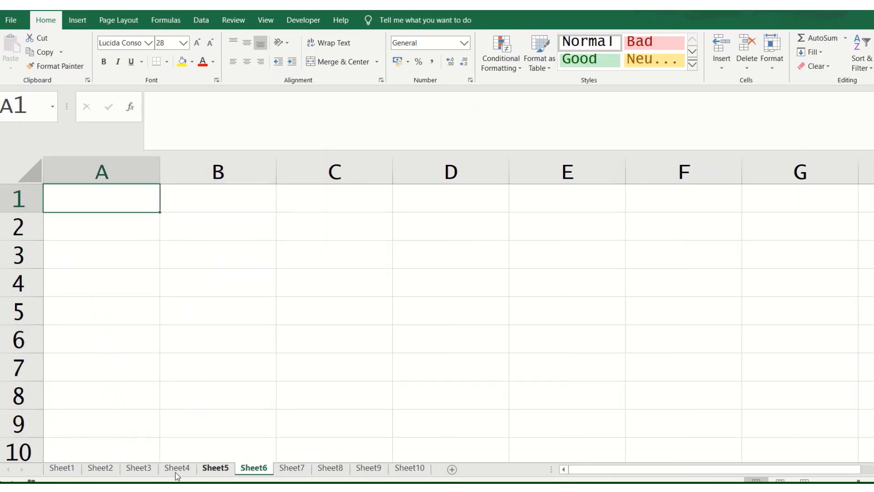
pyautogui.click(55, 469)
pyautogui.click(233, 450)
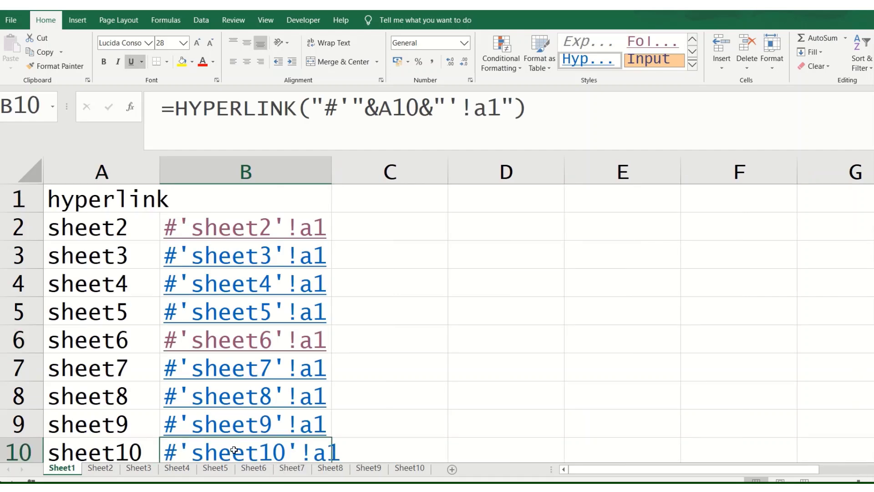
pyautogui.click(64, 469)
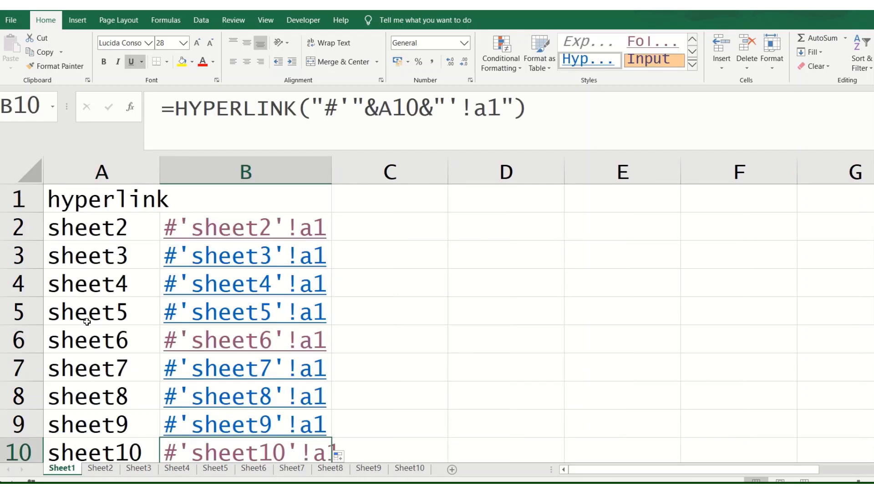
pyautogui.click(277, 314)
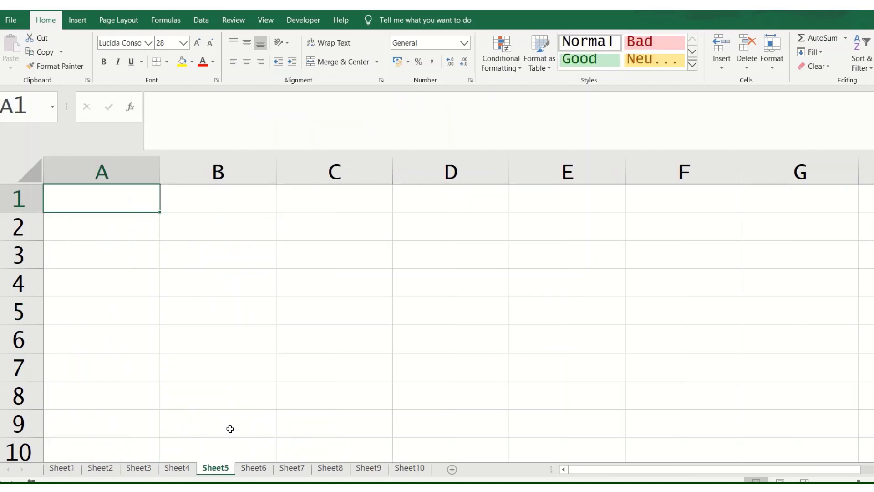
pyautogui.click(75, 473)
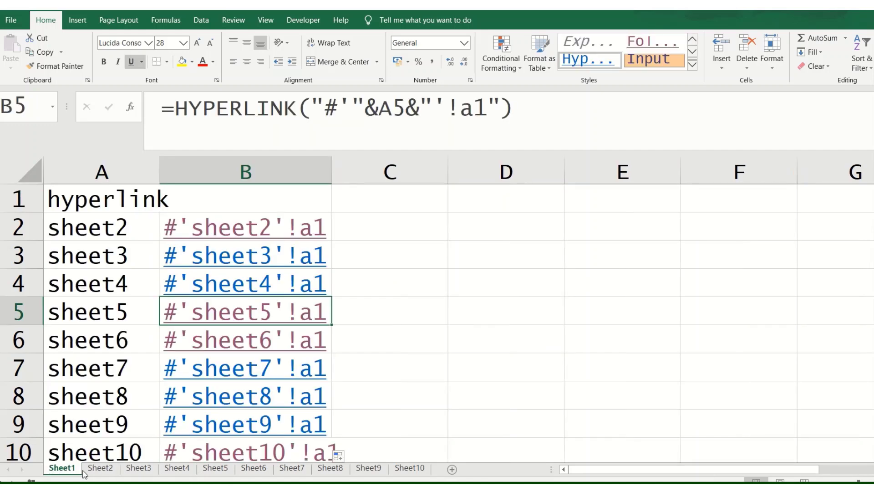
# Follow the sheet2 link and insert a hyperlink in Sheet2's A1 to cell A1 of Sheet1, displayed as "Home"
pyautogui.click(231, 237)
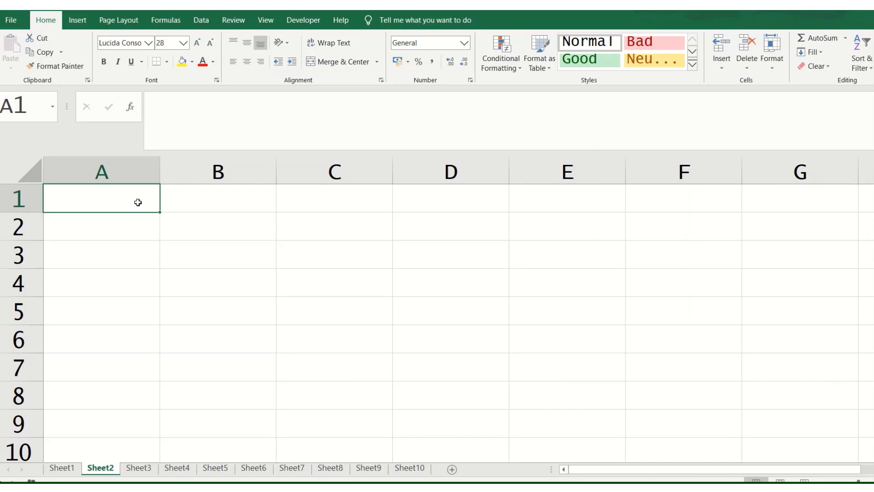
pyautogui.hotkey('ctrl', 'k')
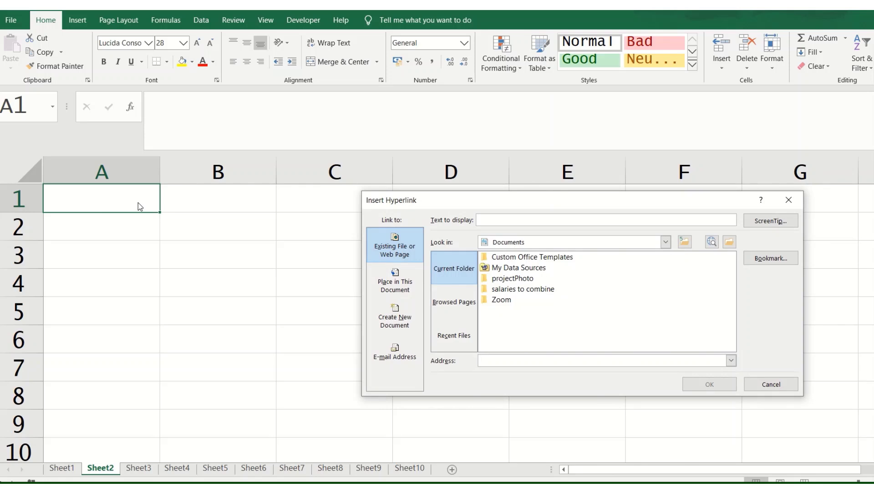
pyautogui.click(400, 281)
pyautogui.click(463, 287)
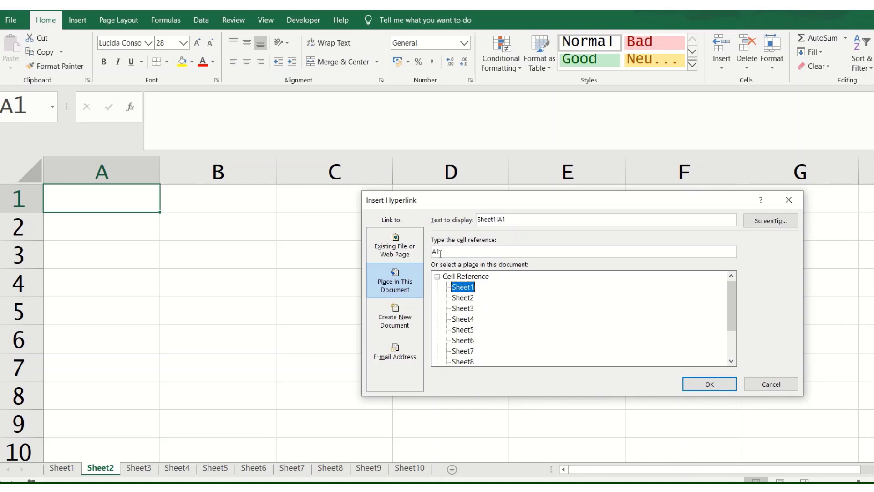
pyautogui.moveTo(535, 220); pyautogui.dragTo(474, 222)
pyautogui.write('Home')
pyautogui.press('Return')
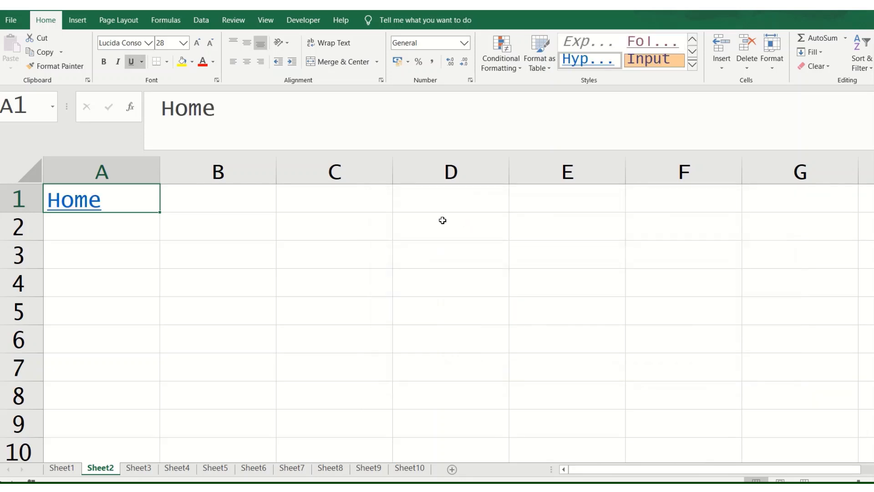
# Test the Home link to Sheet1 and go back to Sheet2 through the link in B2
pyautogui.click(68, 200)
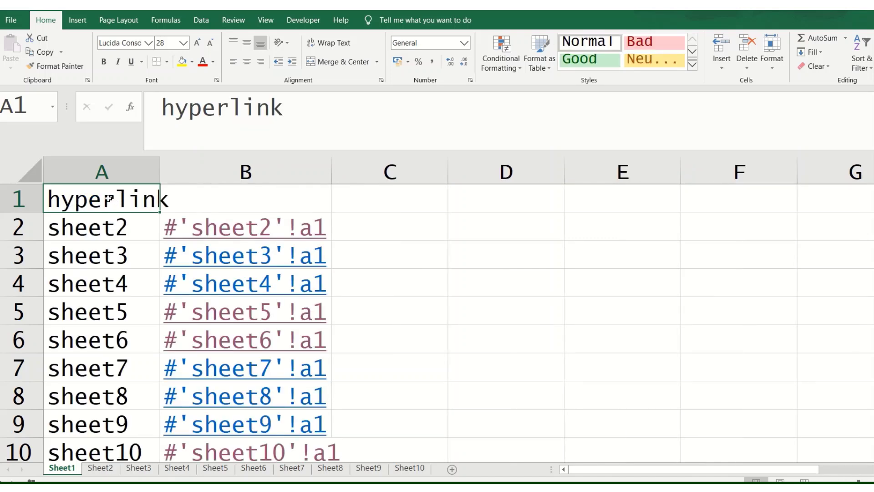
pyautogui.click(225, 229)
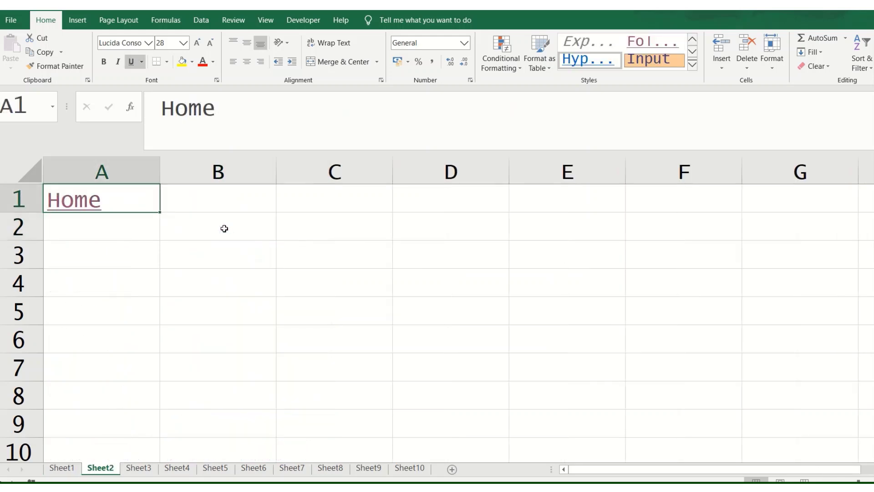
# Copy the Home link from Sheet2's A1 and paste it into A1 of Sheet3 through Sheet10 as a group
pyautogui.rightClick(123, 199)
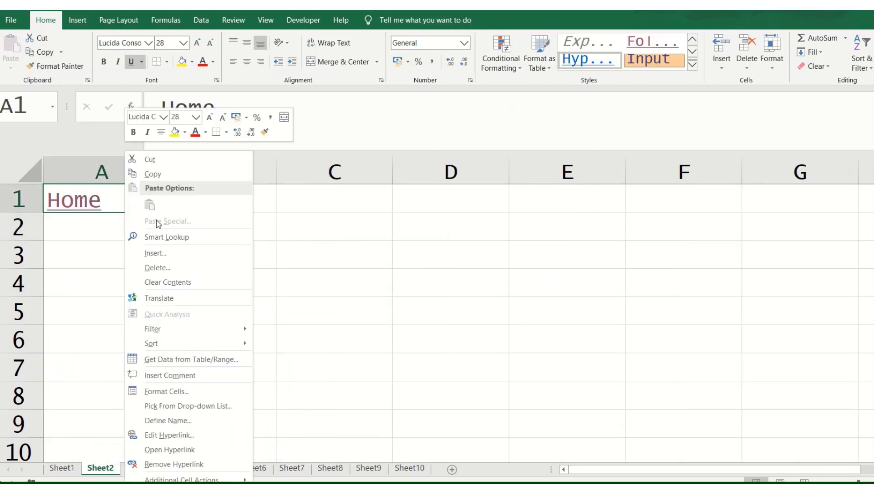
pyautogui.click(160, 175)
pyautogui.click(145, 470)
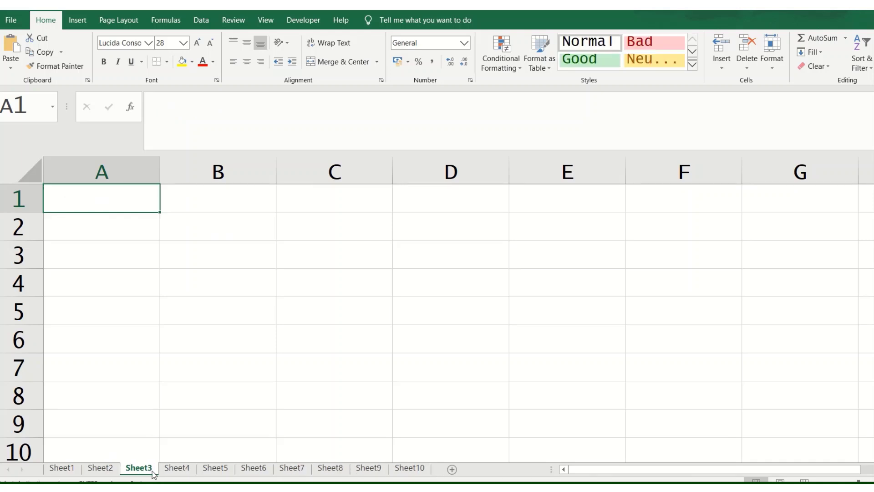
pyautogui.keyDown('shift'); pyautogui.click(410, 468); pyautogui.keyUp('shift')
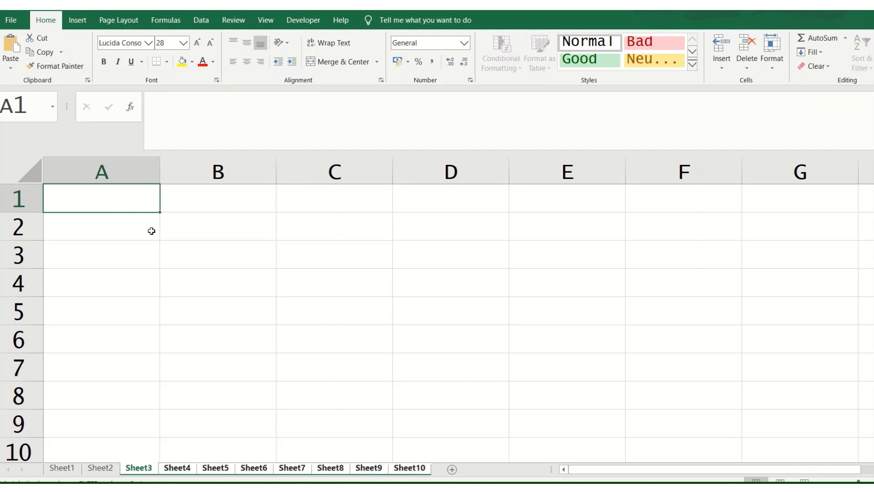
pyautogui.rightClick(131, 195)
pyautogui.click(159, 252)
pyautogui.click(100, 467)
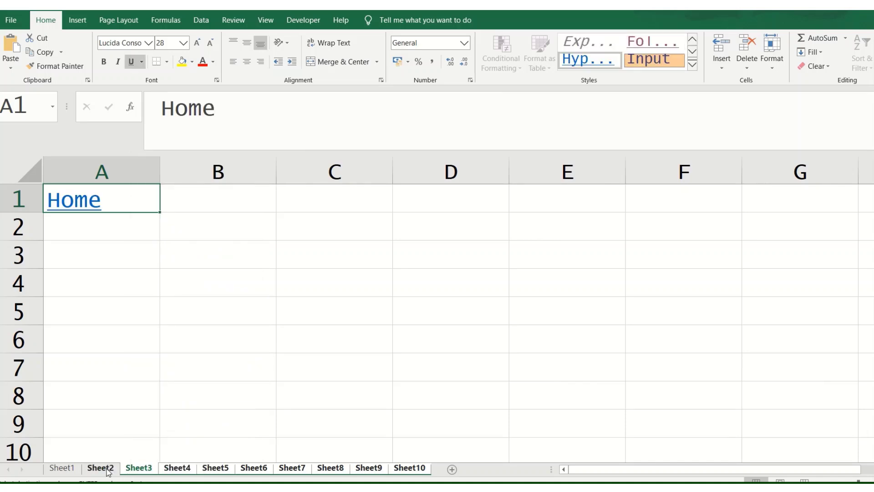
# Return to Sheet1 through a Home link and test the sheet9 and sheet7 links, coming back through Home each time
pyautogui.click(73, 200)
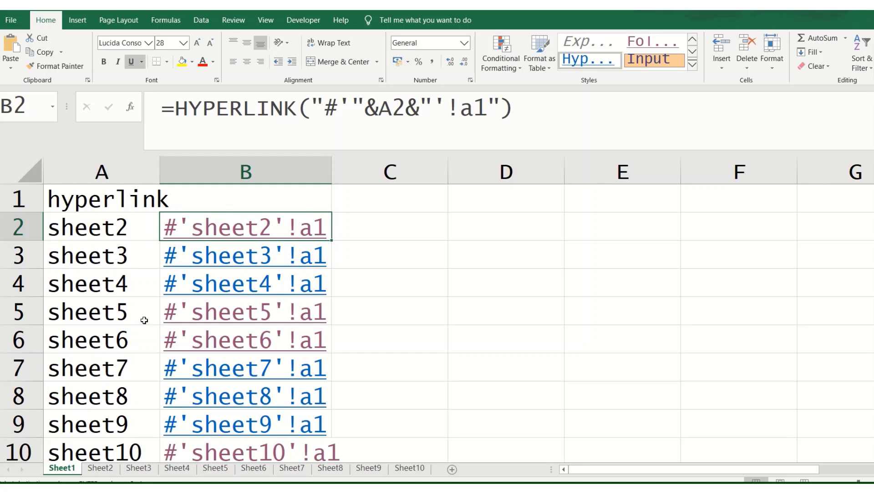
pyautogui.click(264, 425)
pyautogui.click(264, 425)
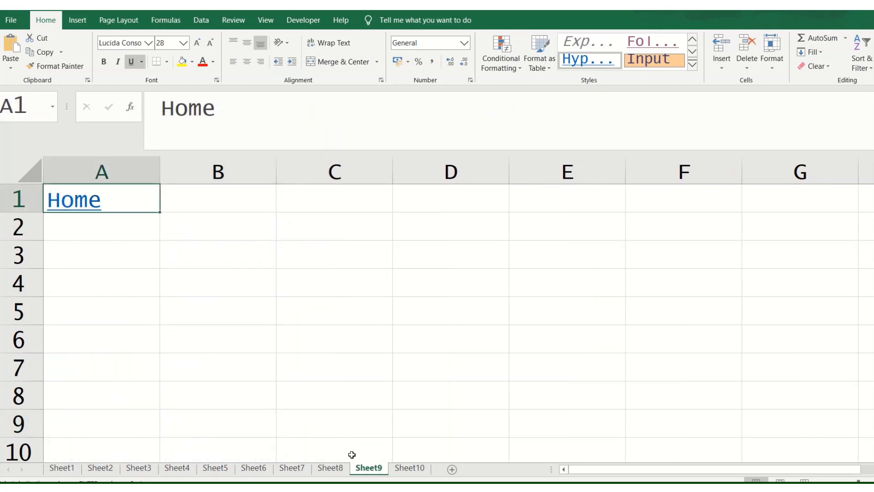
pyautogui.click(84, 209)
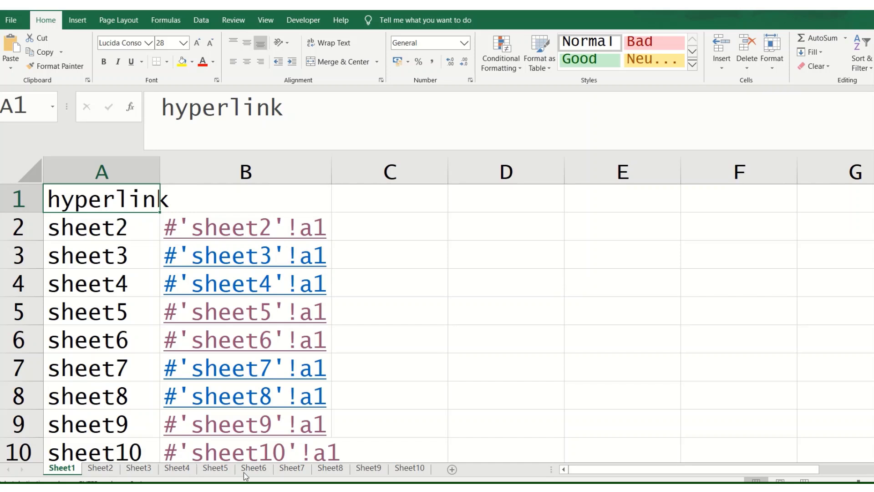
pyautogui.click(260, 365)
pyautogui.click(260, 366)
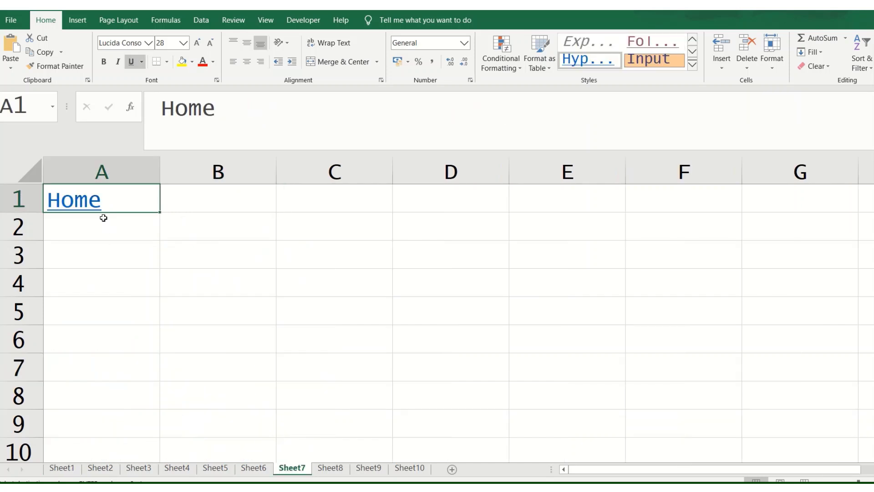
pyautogui.click(87, 204)
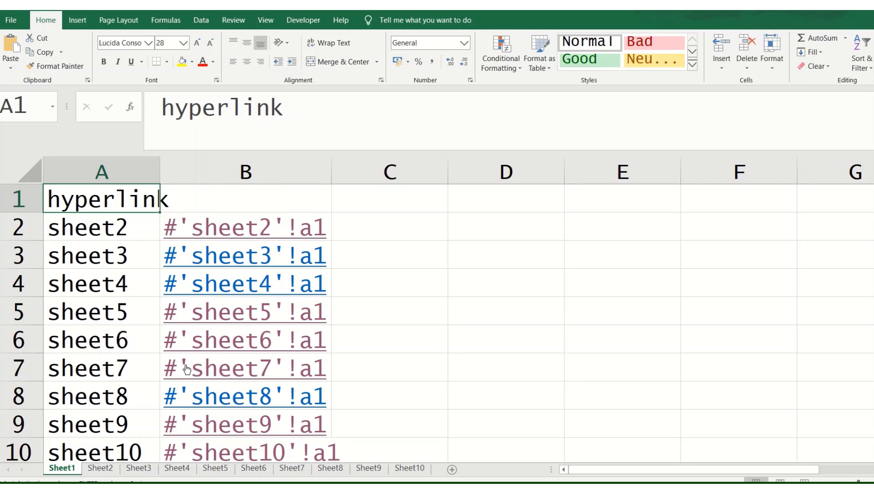
# Test the sheet2 link in B2 together with its Home link, and display B2's HYPERLINK formula for review
pyautogui.click(184, 227)
pyautogui.click(82, 201)
pyautogui.click(324, 223)
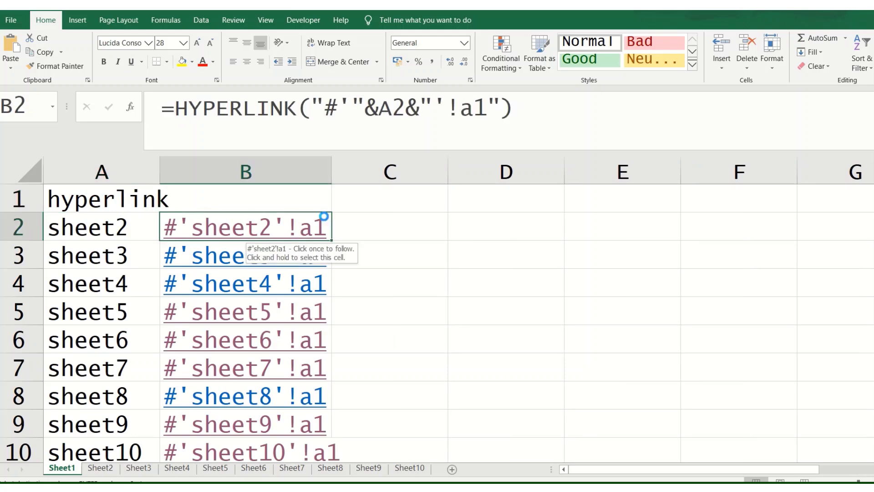
pyautogui.click(69, 202)
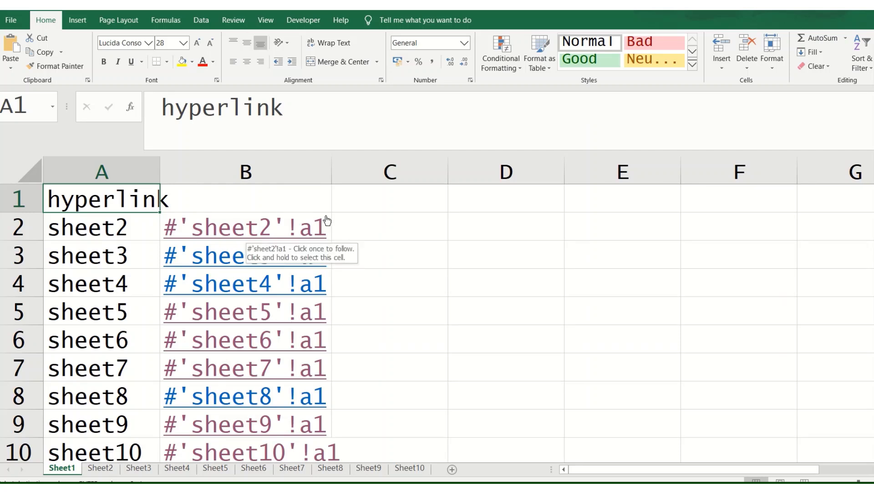
pyautogui.click(322, 201)
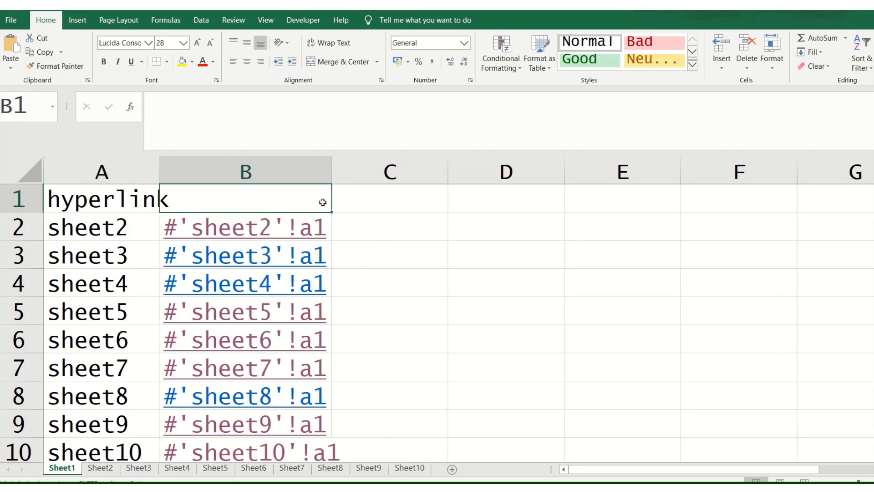
pyautogui.press('Down')
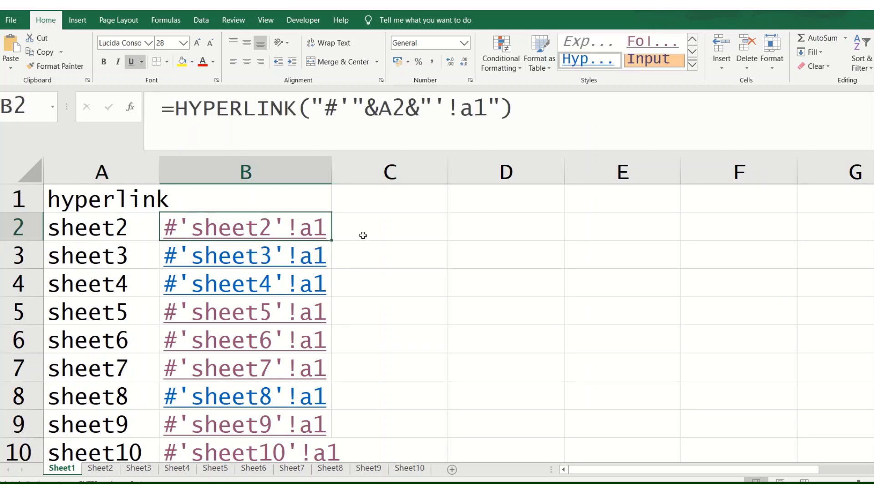
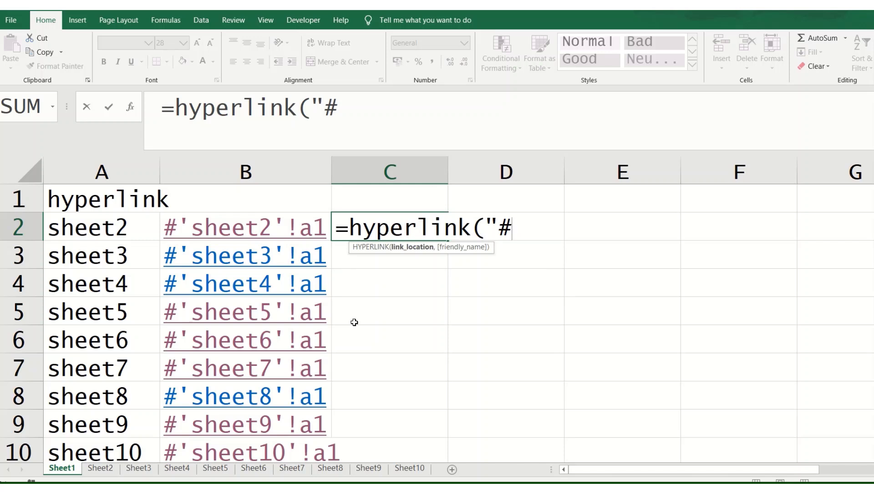
# Enter the formula =HYPERLINK(CONCATENATE("#",A2,"!a1")) in cell C2 of Sheet1
pyautogui.press('BackSpace')
pyautogui.press('BackSpace')
pyautogui.press('BackSpace')
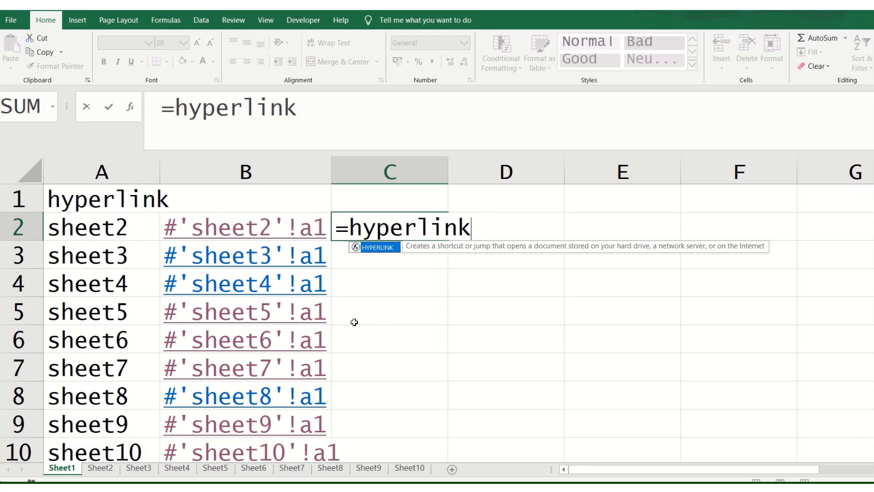
pyautogui.write('(c')
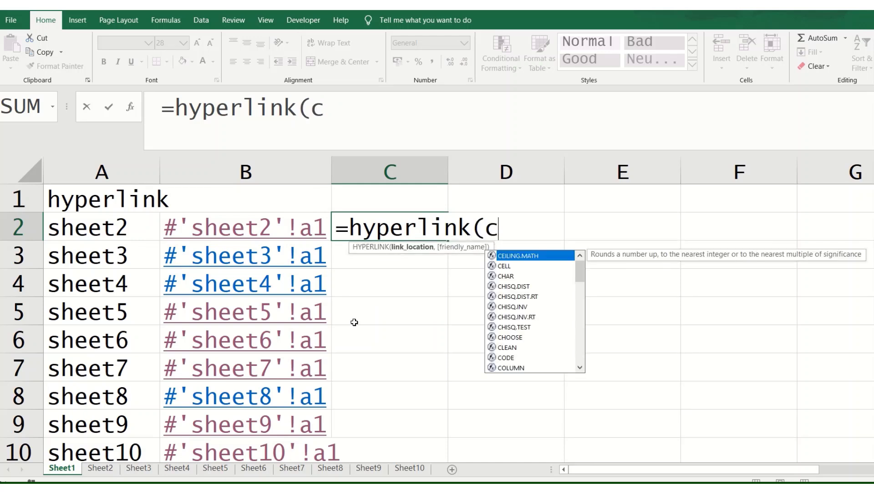
pyautogui.write('onca')
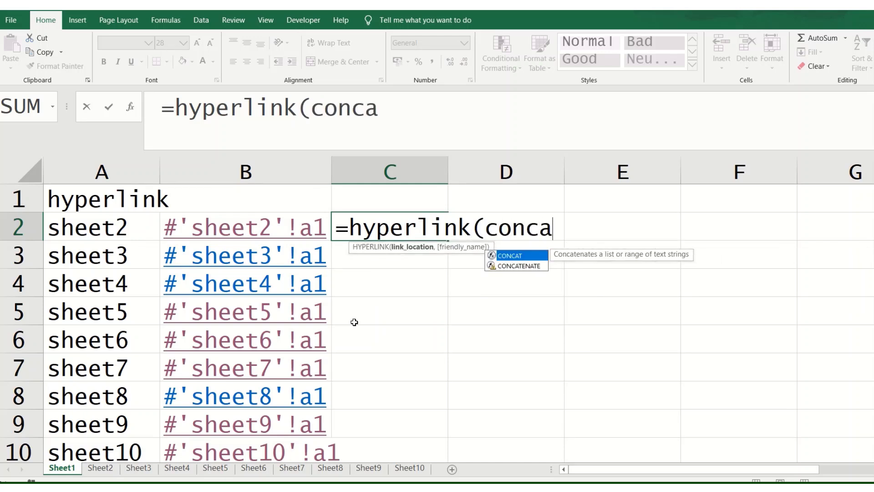
pyautogui.press('Down')
pyautogui.press('Tab')
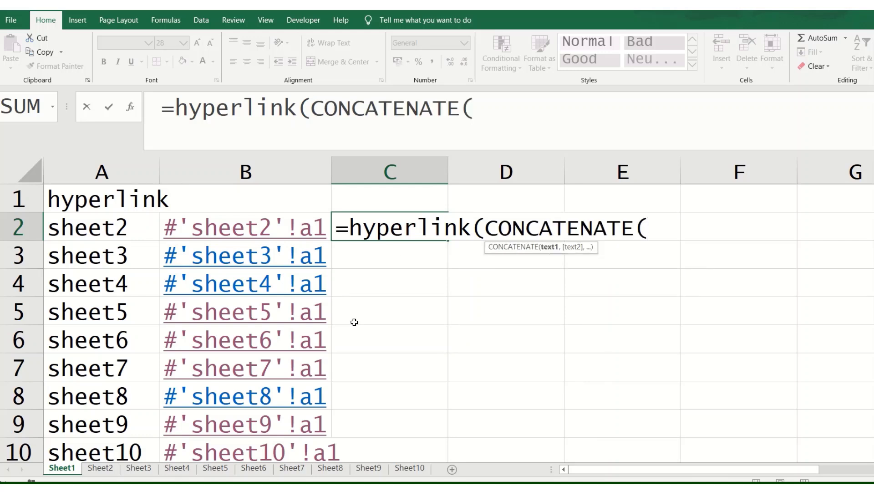
pyautogui.write('"#",')
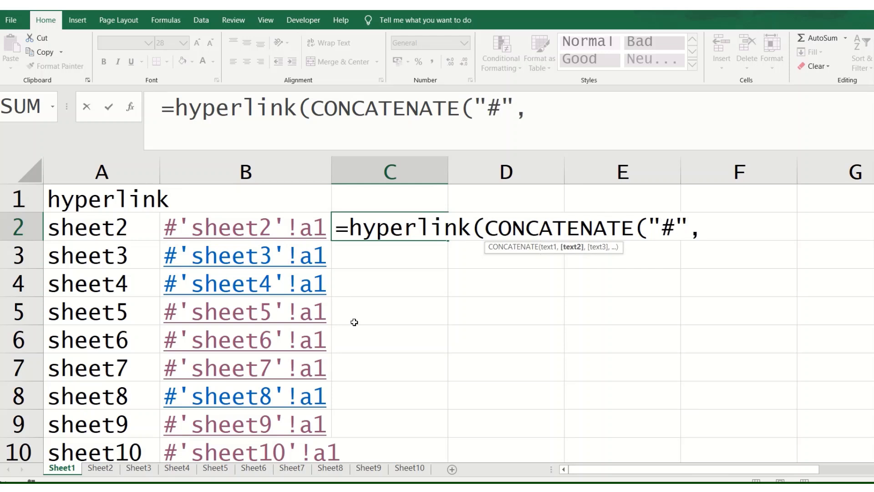
pyautogui.click(127, 227)
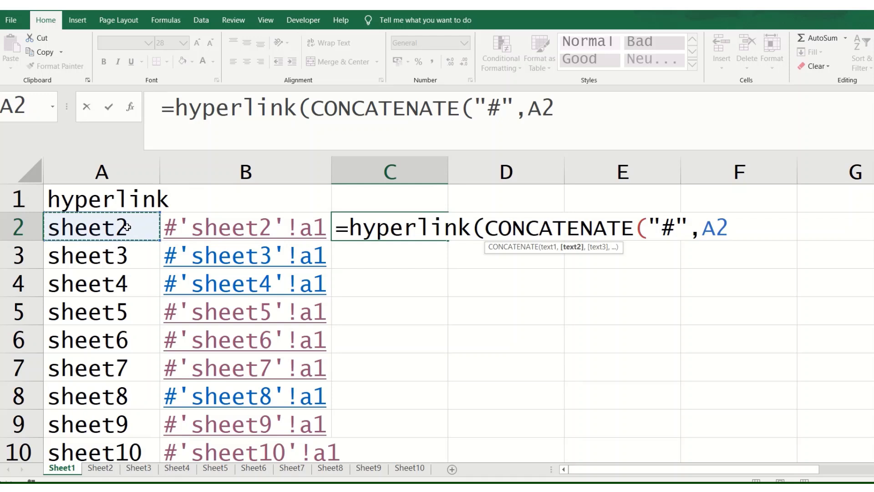
pyautogui.write(',"!a1')
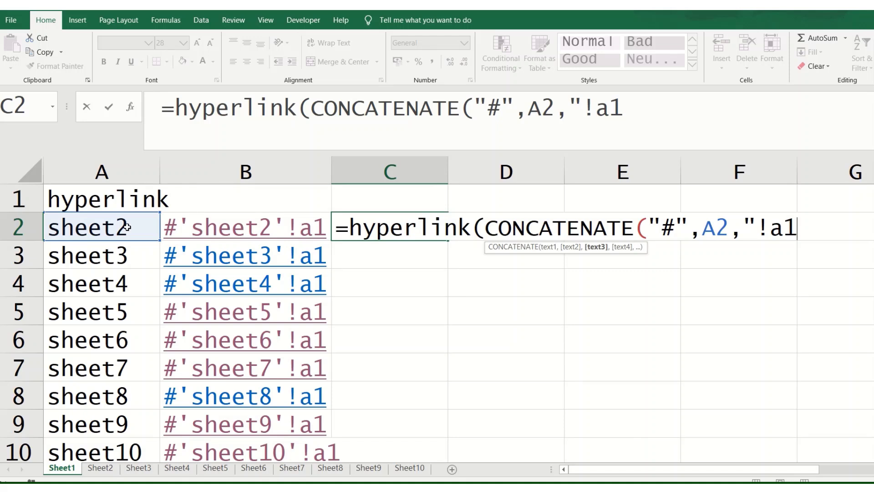
pyautogui.write('")')
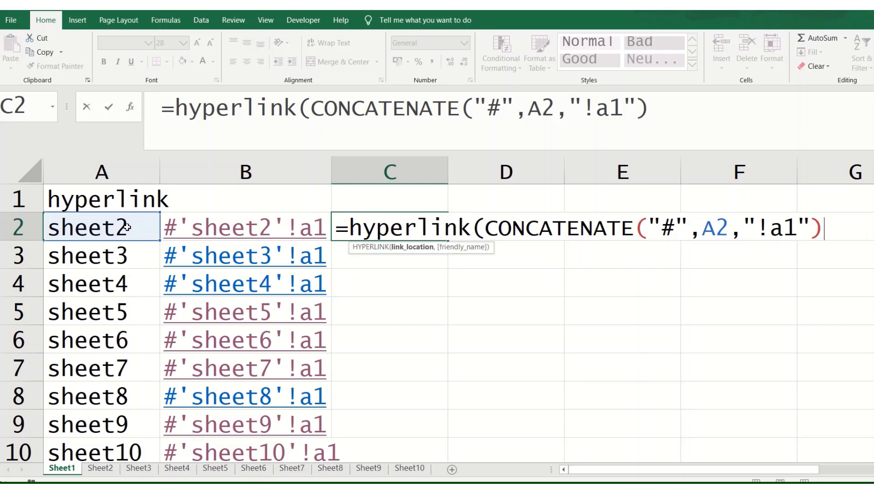
pyautogui.press('Return')
pyautogui.press('Return')
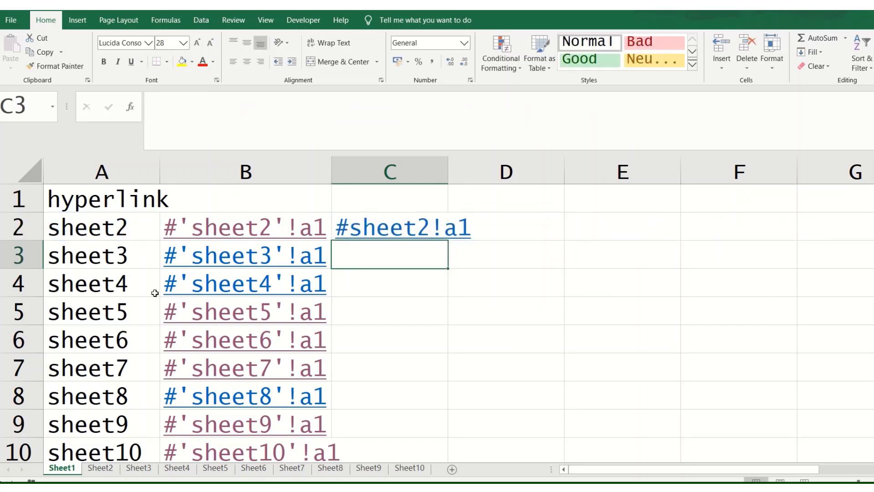
# Test the C2 link with a return through Home, and examine the "#", A2 and "!a1" arguments of its formula
pyautogui.click(404, 234)
pyautogui.click(82, 204)
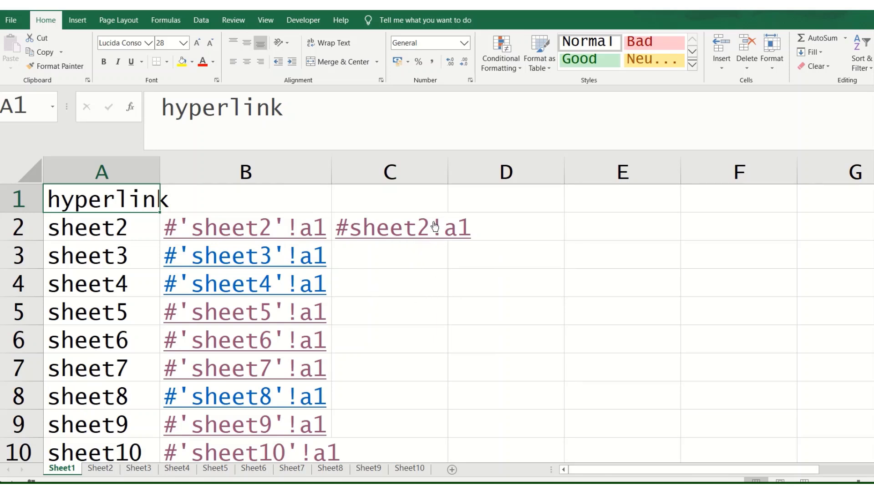
pyautogui.click(438, 200)
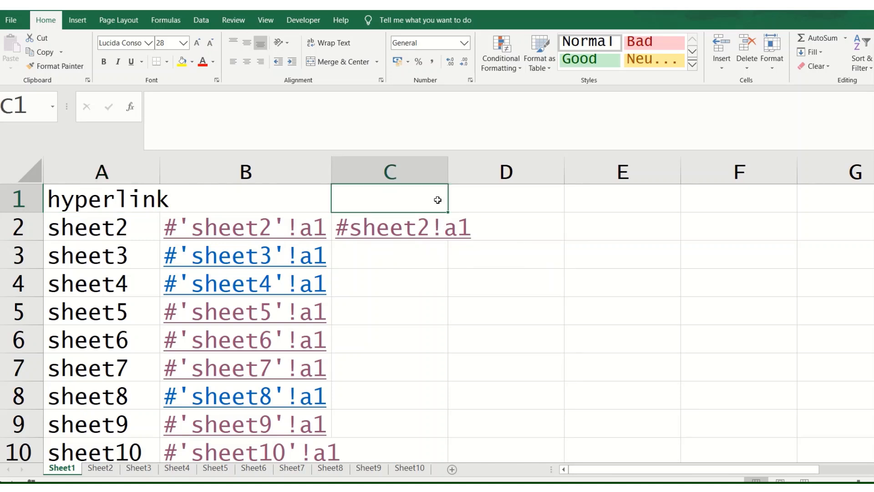
pyautogui.press('Down')
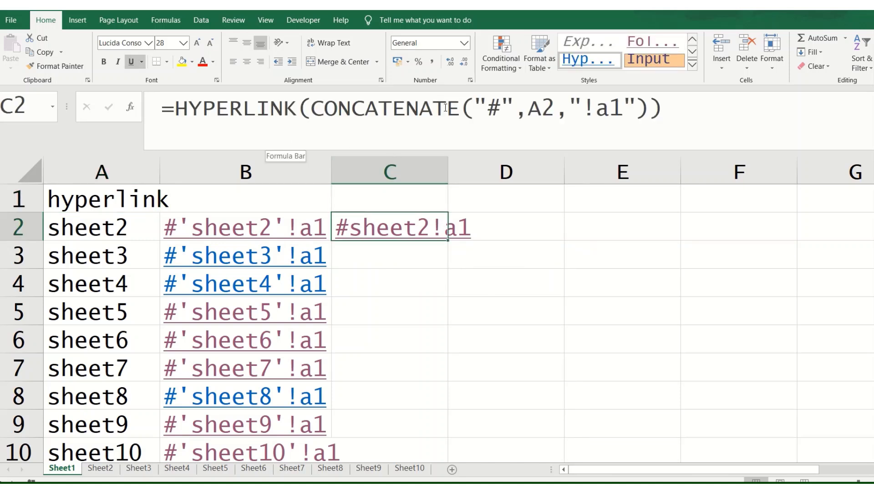
pyautogui.moveTo(470, 106); pyautogui.dragTo(514, 106)
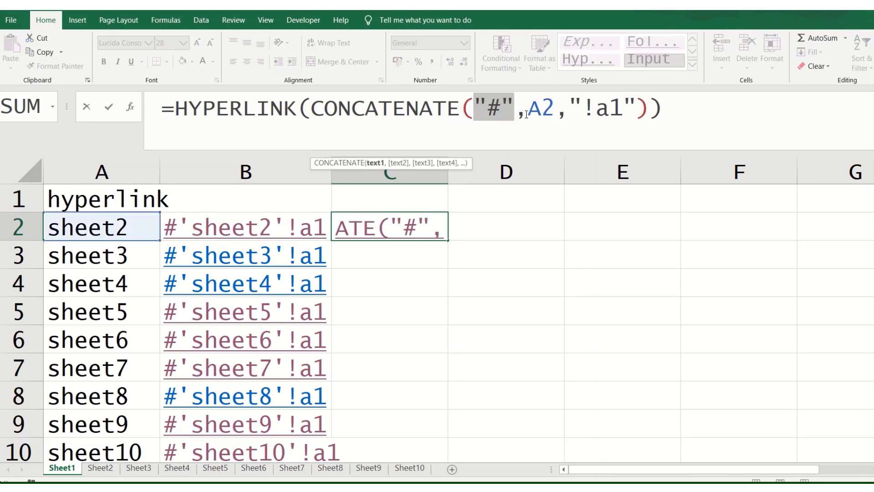
pyautogui.moveTo(527, 109); pyautogui.dragTo(636, 103)
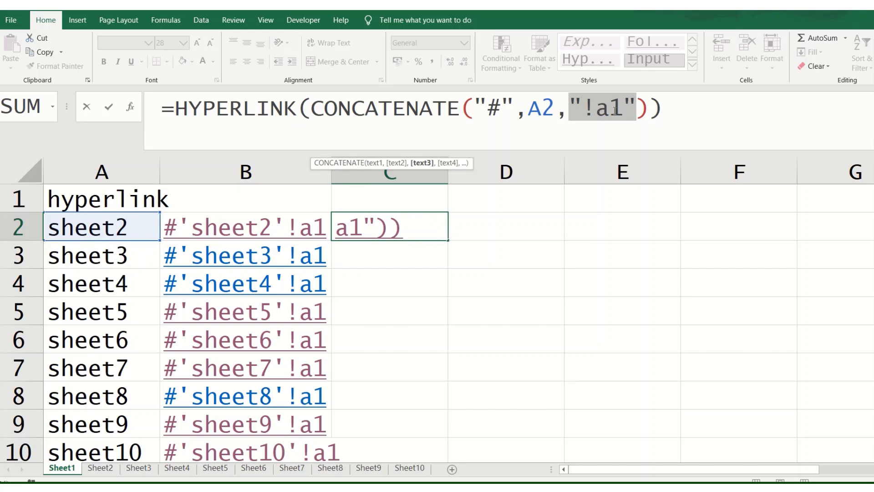
pyautogui.hotkey('ctrl', 'Return')
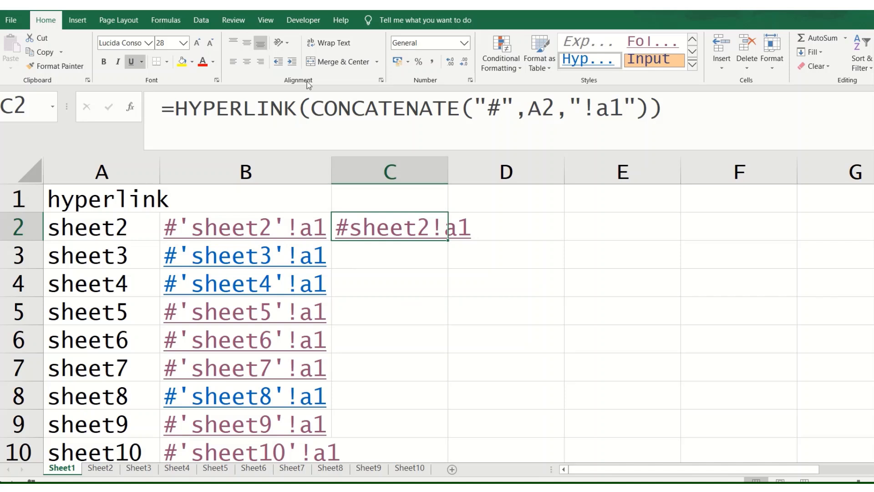
# Open the Visual Basic Editor and review the CreateLinksToAllSheets macro in personal.xlsm's Module1 and the options for inserting a module
pyautogui.click(302, 21)
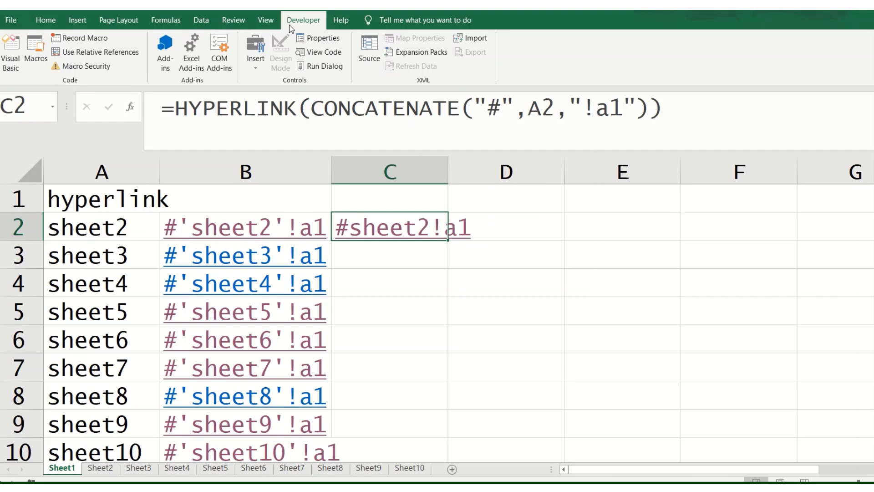
pyautogui.click(11, 52)
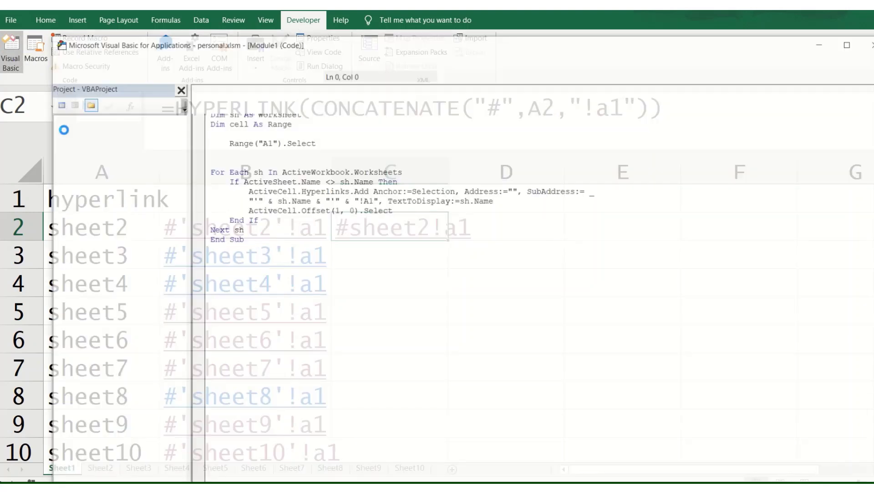
pyautogui.click(106, 283)
pyautogui.moveTo(265, 246); pyautogui.dragTo(207, 102)
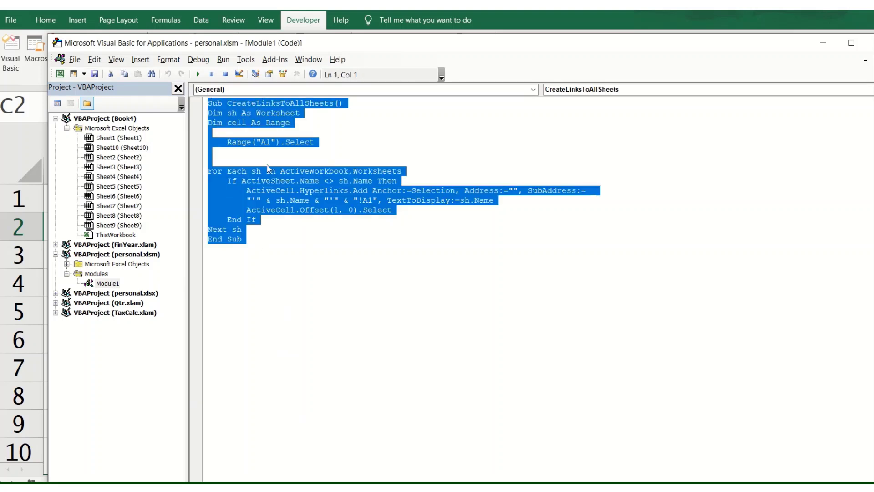
pyautogui.click(132, 256)
pyautogui.click(113, 284)
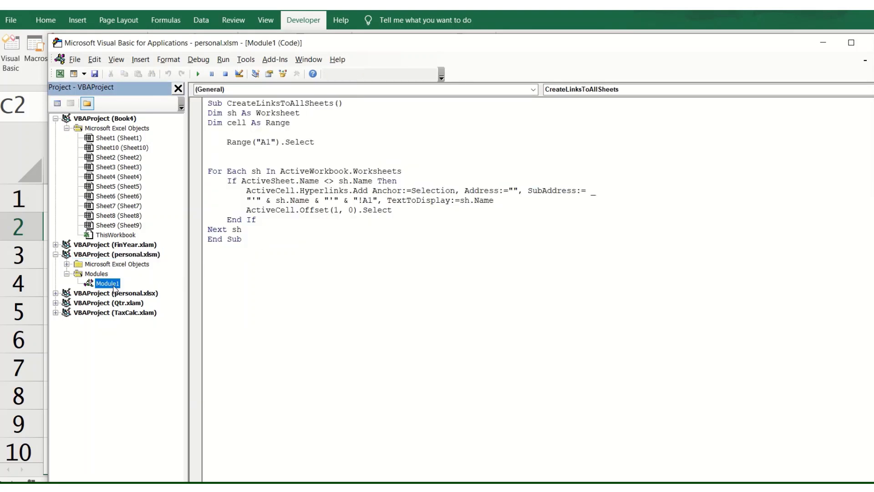
pyautogui.click(84, 75)
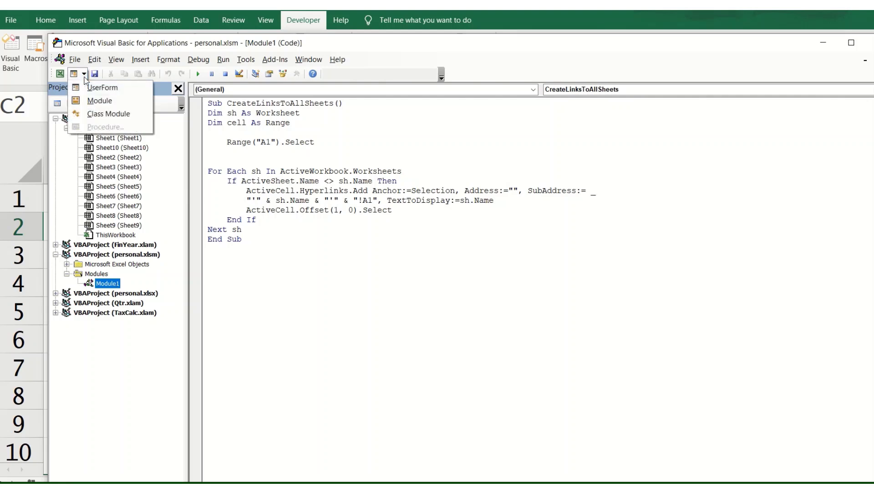
pyautogui.click(137, 60)
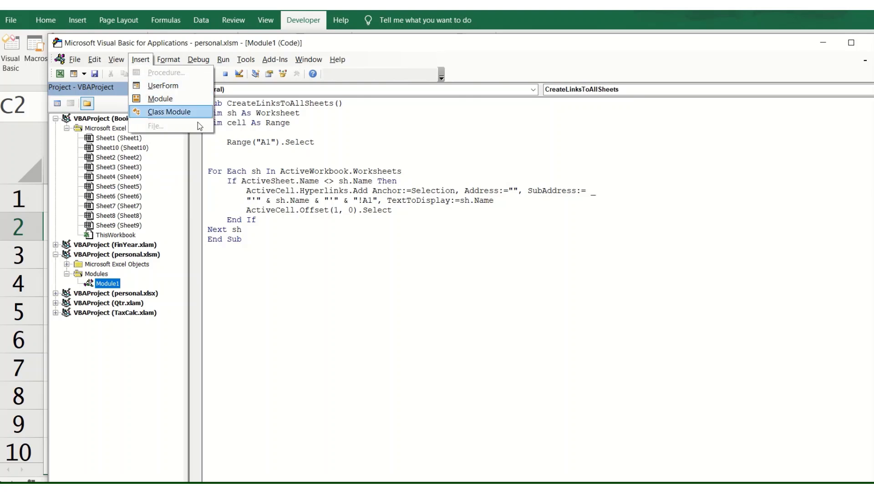
# Copy the entire CreateLinksToAllSheets macro code from Module1 of personal.xlsm and return to the workbook without saving
pyautogui.click(290, 261)
pyautogui.moveTo(242, 239); pyautogui.dragTo(209, 98)
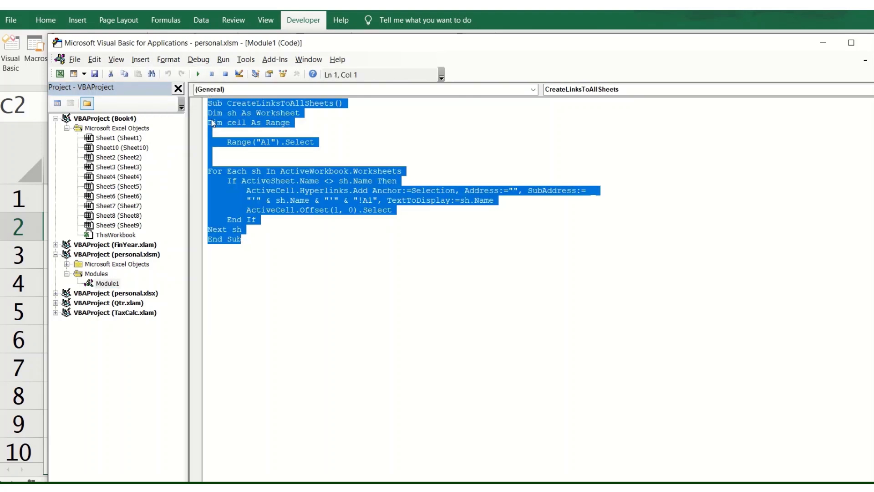
pyautogui.hotkey('ctrl', 'c')
pyautogui.click(319, 250)
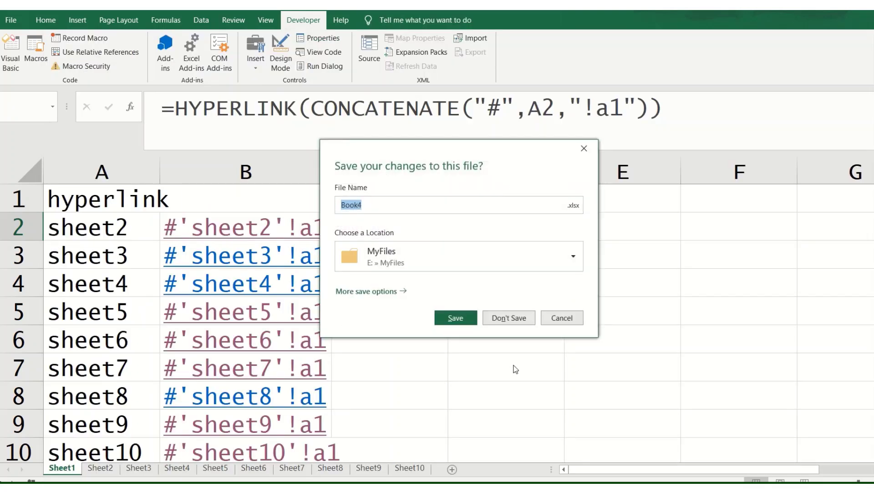
pyautogui.click(559, 319)
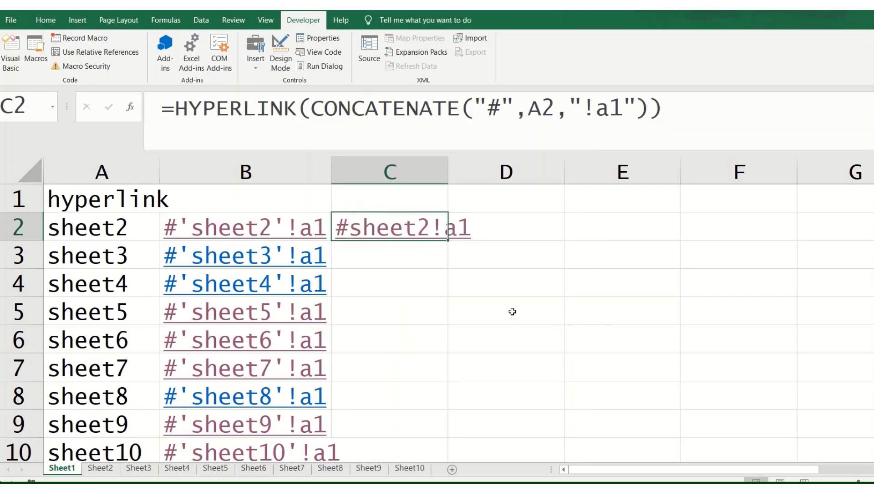
# Run the CreateLinksToAllSheets macro on Sheet1 over the existing formula-based sheet index
pyautogui.click(627, 227)
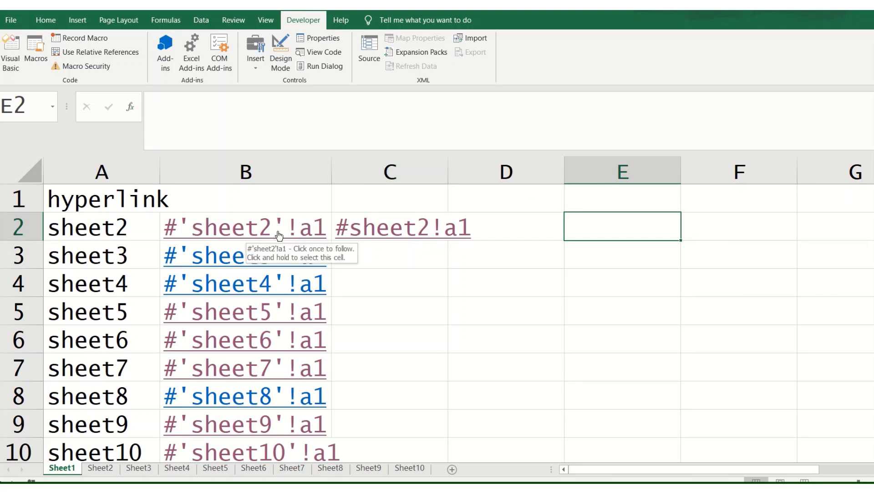
pyautogui.hotkey('alt', 'F8')
pyautogui.press('Return')
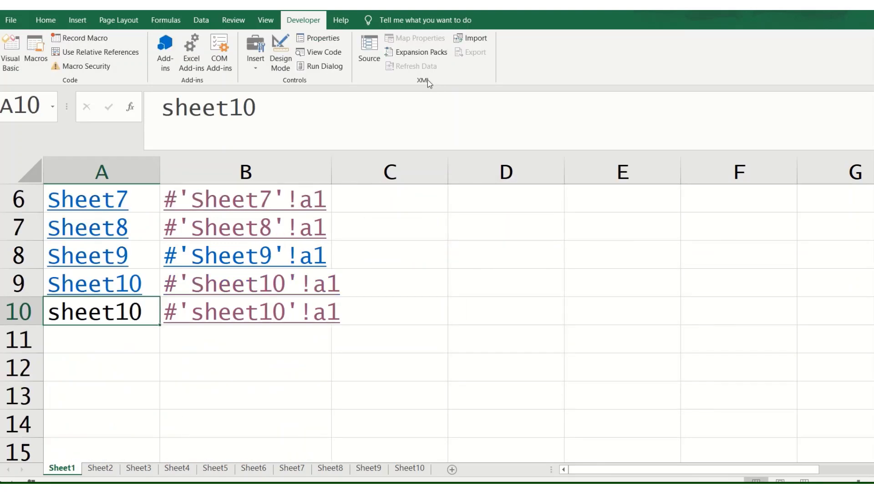
pyautogui.scroll(2, 233, 269)
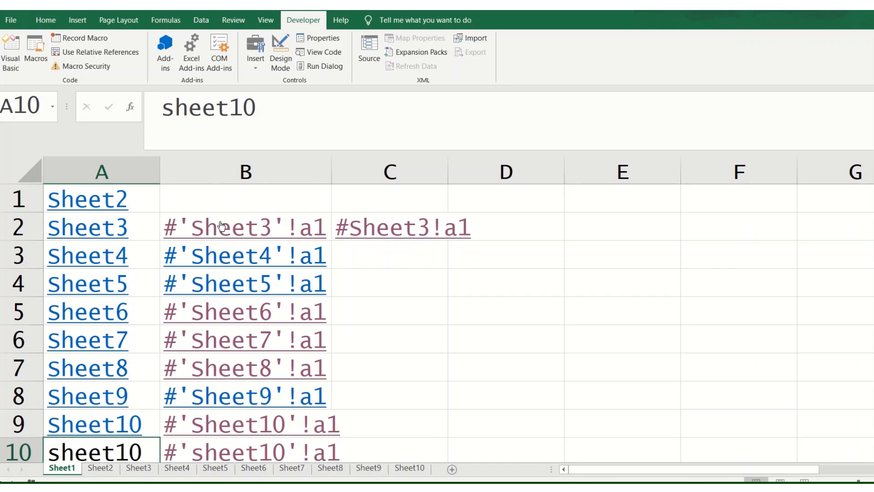
# Delete columns B and C with the HYPERLINK formulas from Sheet1
pyautogui.moveTo(222, 170); pyautogui.dragTo(400, 171)
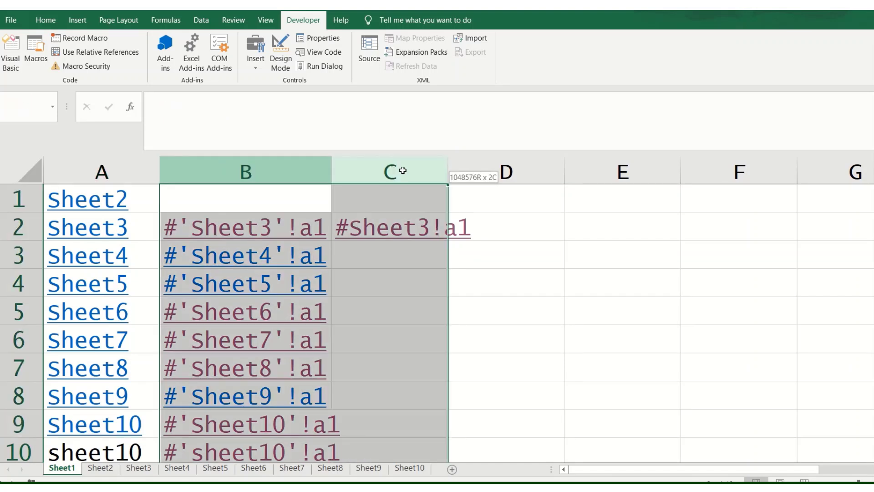
pyautogui.rightClick(400, 214)
pyautogui.click(440, 314)
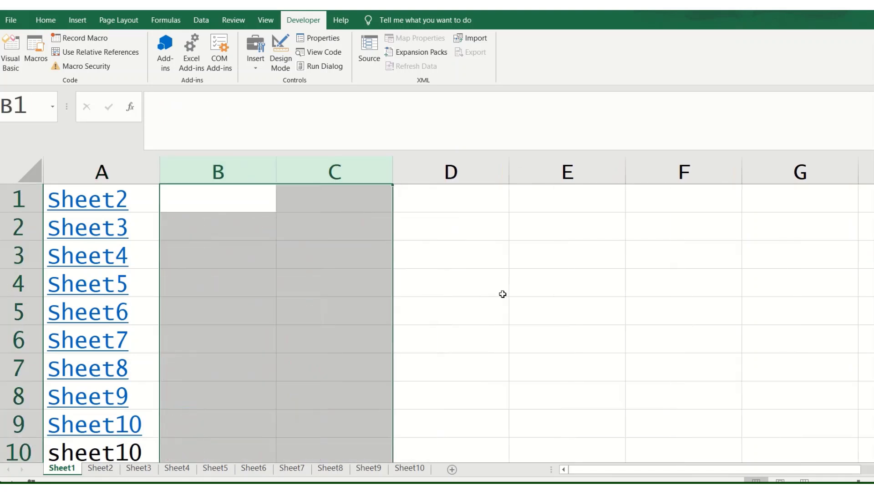
pyautogui.click(500, 291)
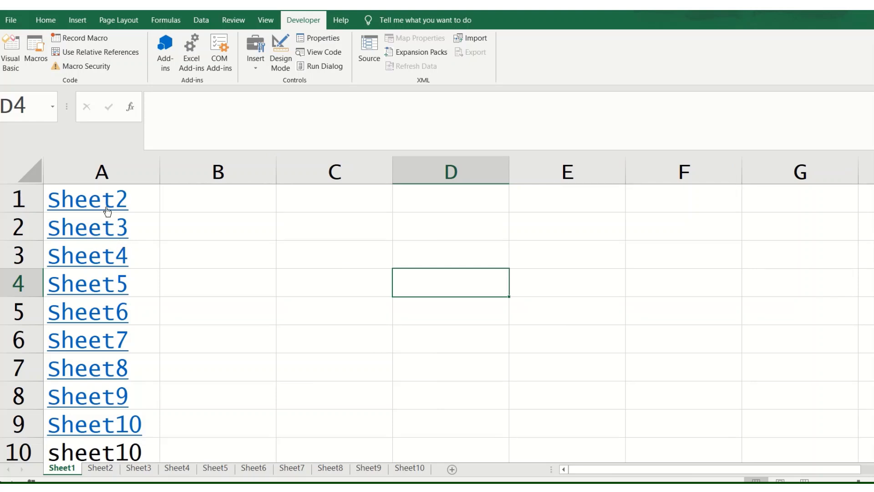
# Clear column A of Sheet1 and run the CreateLinksToAllSheets macro with A1 as the active cell
pyautogui.click(112, 175)
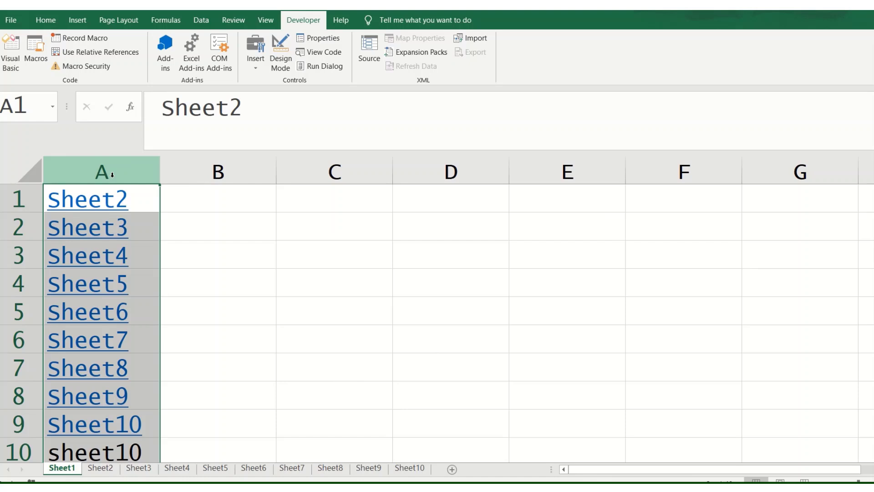
pyautogui.press('Delete')
pyautogui.click(100, 208)
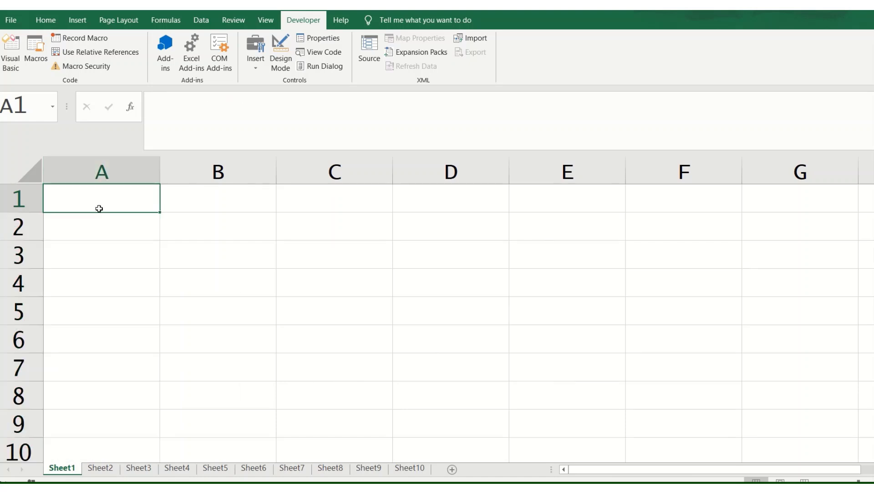
pyautogui.hotkey('alt', 'F8')
pyautogui.press('Return')
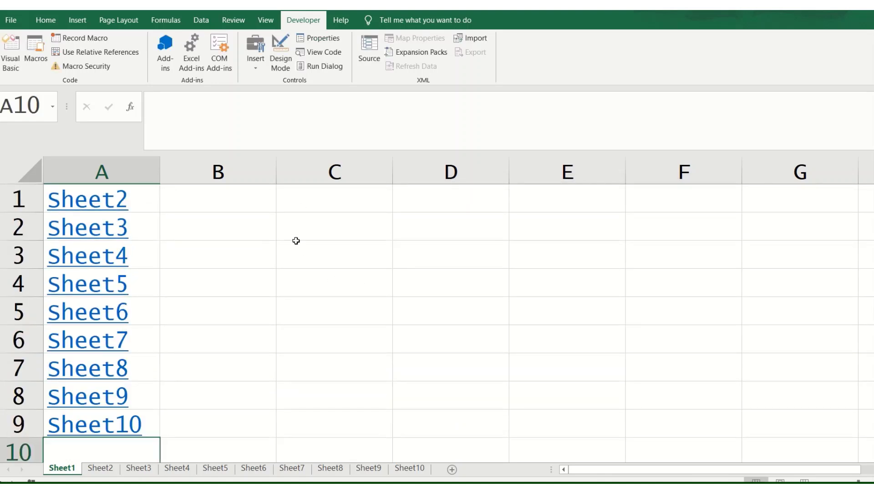
# Test the Sheet9 and Sheet4 links in column A, returning to Sheet1 through the Home link each time
pyautogui.click(117, 396)
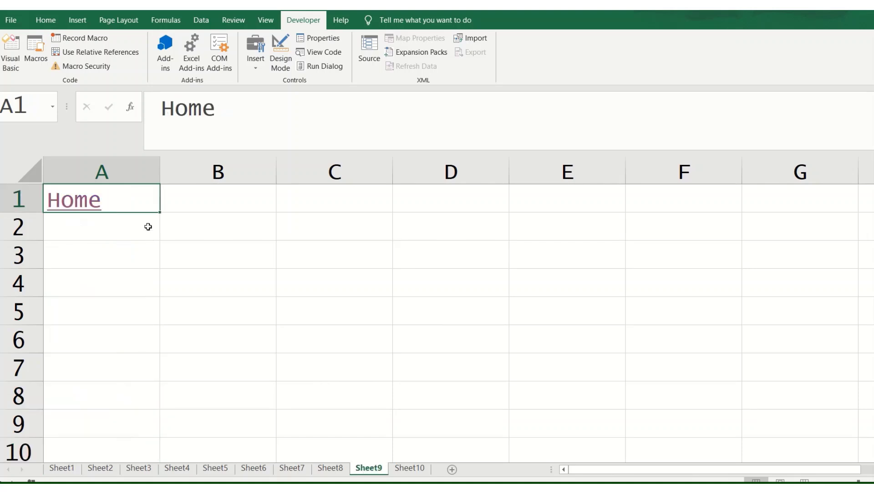
pyautogui.click(90, 207)
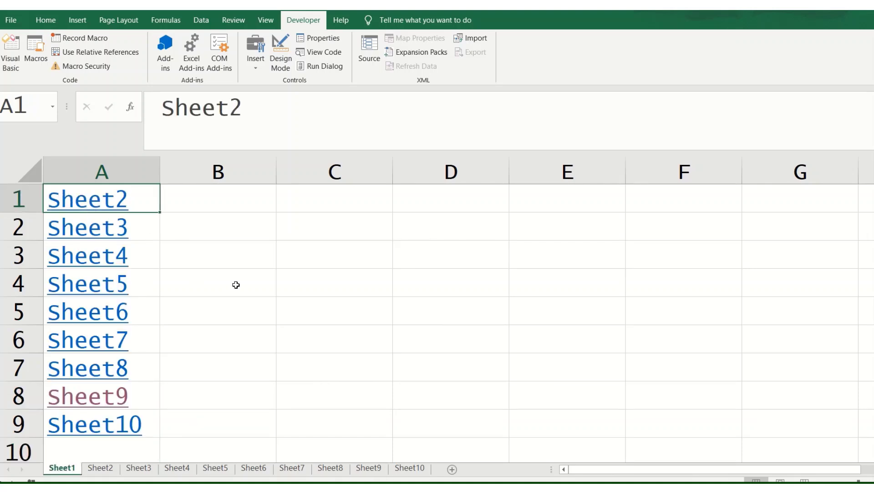
pyautogui.click(88, 248)
pyautogui.click(86, 200)
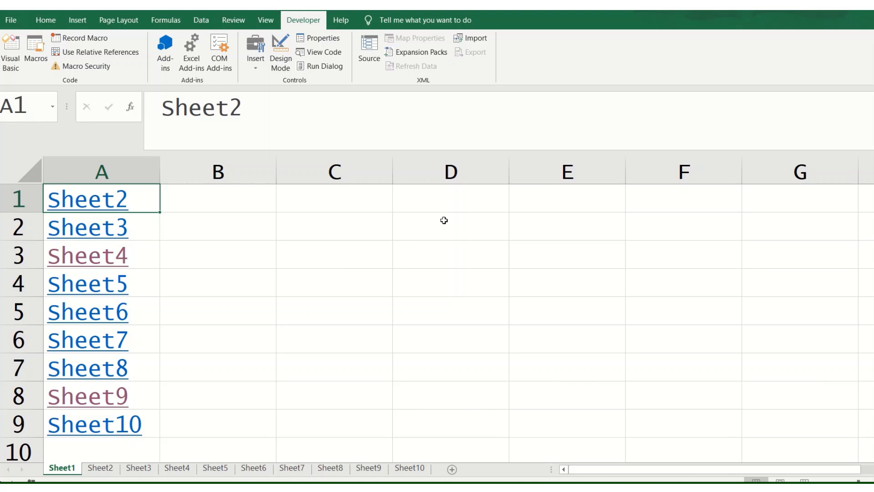
# Try pasting the macro code at D1 of Sheet1, and clear the contents of the entire sheet
pyautogui.click(444, 202)
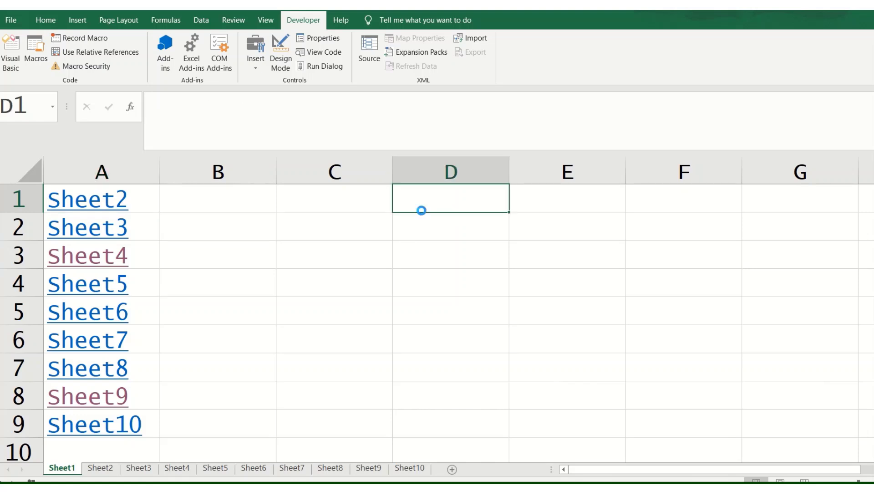
pyautogui.hotkey('ctrl', 'v')
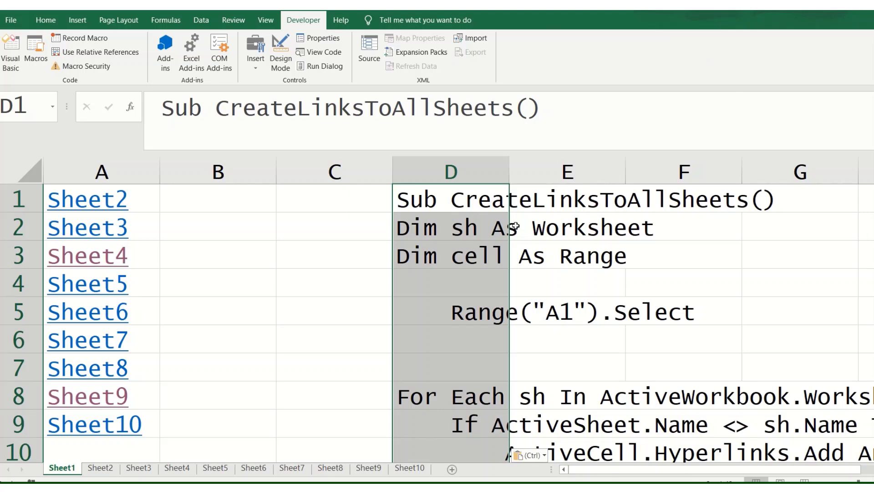
pyautogui.hotkey('ctrl', 'a')
pyautogui.press('Delete')
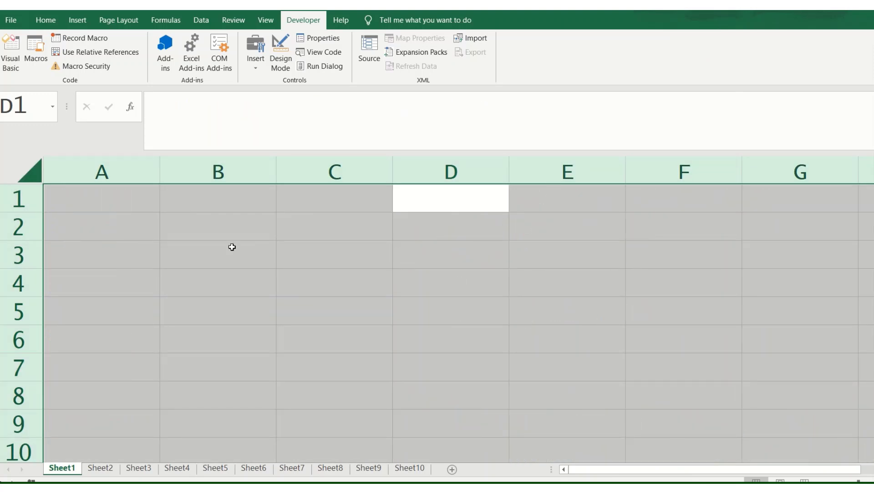
# Run the macro personal.xlsm!CreateLinksToAllSheets on the emptied Sheet1 to list links to all other sheets in column A
pyautogui.click(145, 201)
pyautogui.hotkey('alt', 'F8')
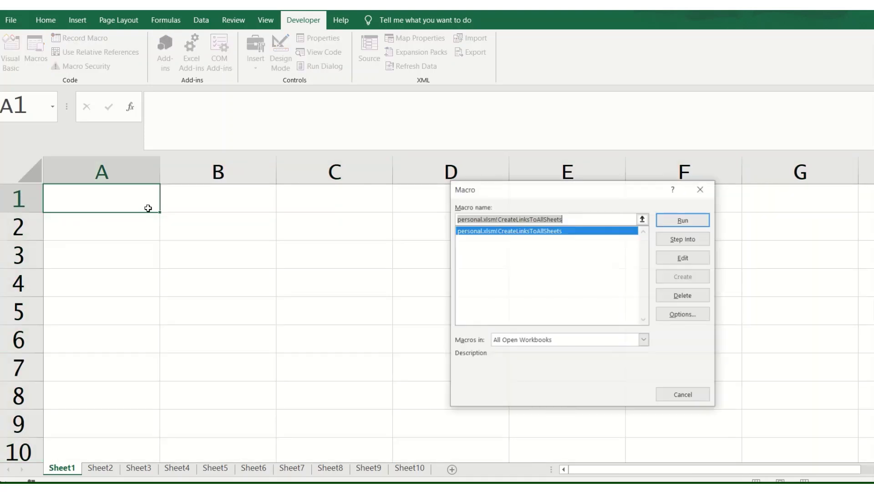
pyautogui.press('Return')
pyautogui.scroll(2, 229, 275)
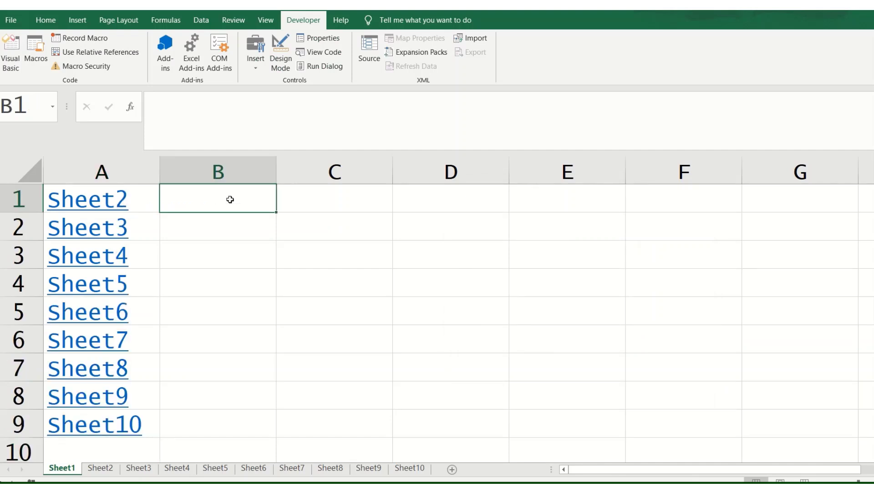
# Paste the copied macro code into column B of Sheet1, starting at B1
pyautogui.hotkey('ctrl', 'v')
pyautogui.scroll(-1, 456, 280)
pyautogui.scroll(-2, 456, 280)
pyautogui.scroll(3, 456, 280)
pyautogui.click(371, 251)
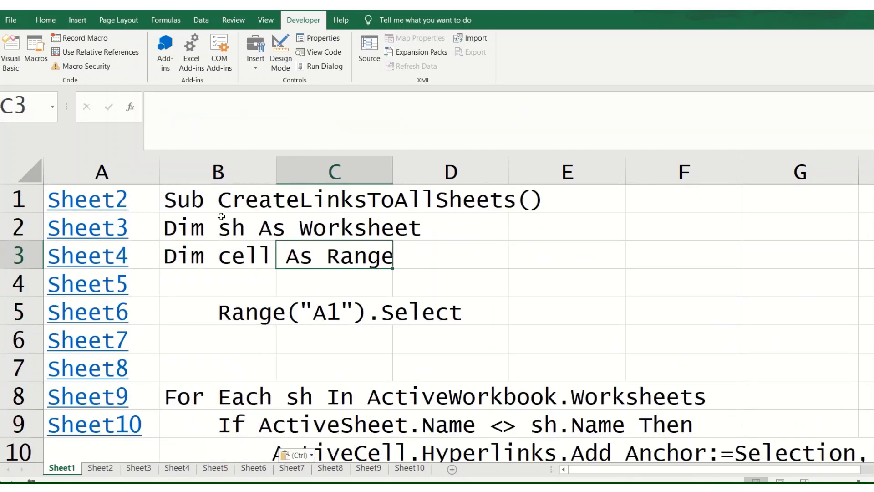
# Examine the pasted macro code in column B from the Sub name and Dim statements through to End Sub
pyautogui.click(235, 192)
pyautogui.moveTo(217, 111); pyautogui.dragTo(515, 119)
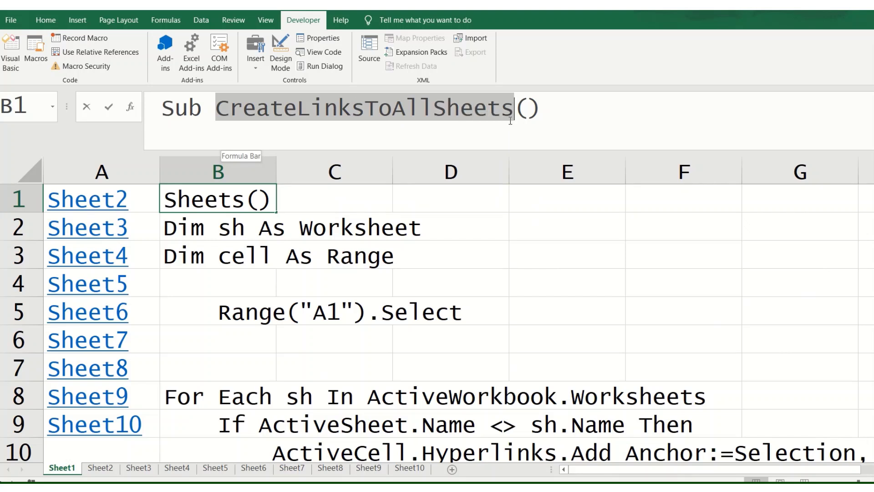
pyautogui.press('Escape')
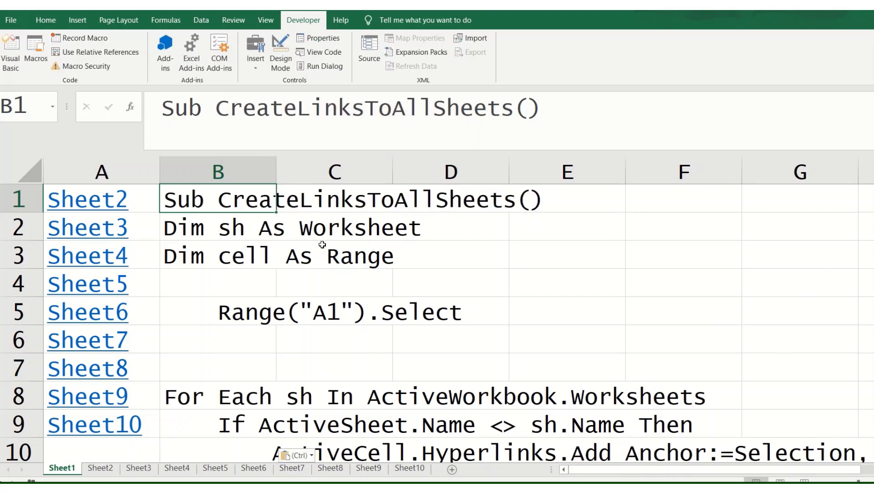
pyautogui.click(250, 231)
pyautogui.click(248, 263)
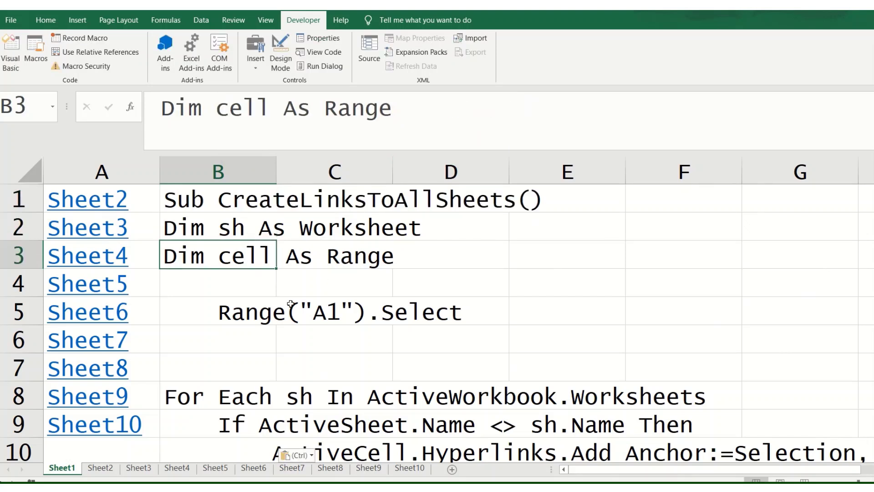
pyautogui.scroll(-2, 321, 323)
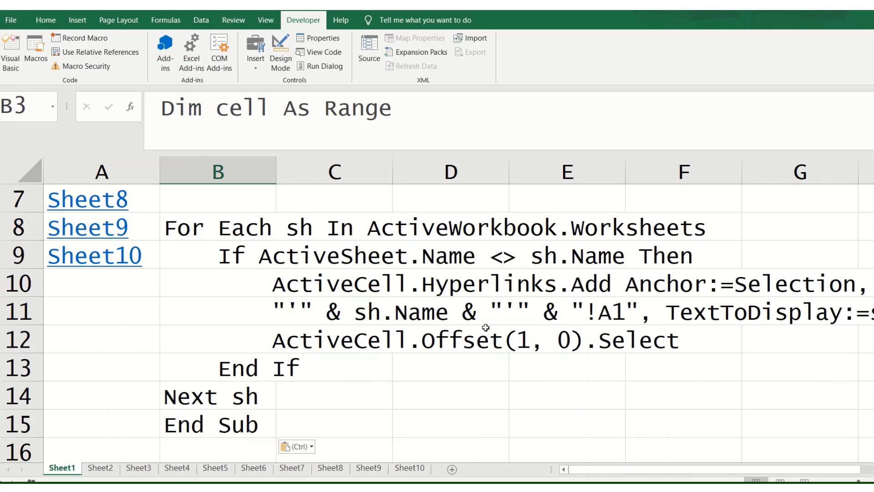
pyautogui.scroll(2, 486, 271)
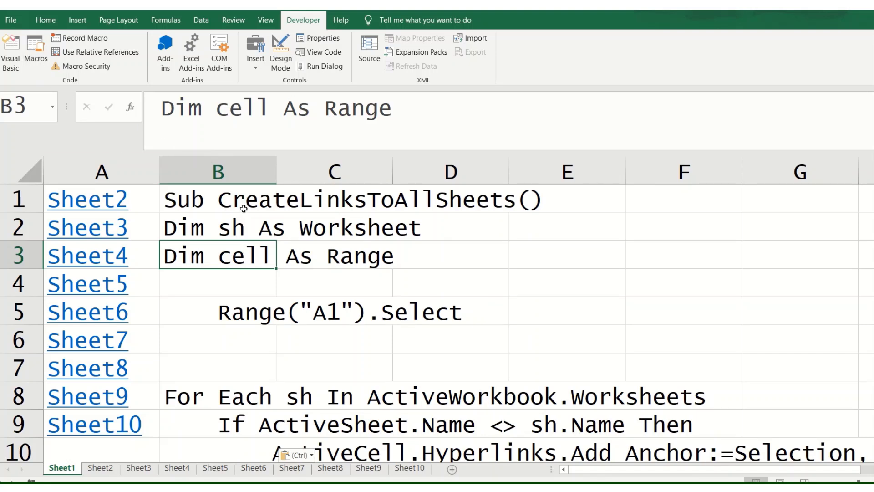
pyautogui.scroll(-4, 342, 365)
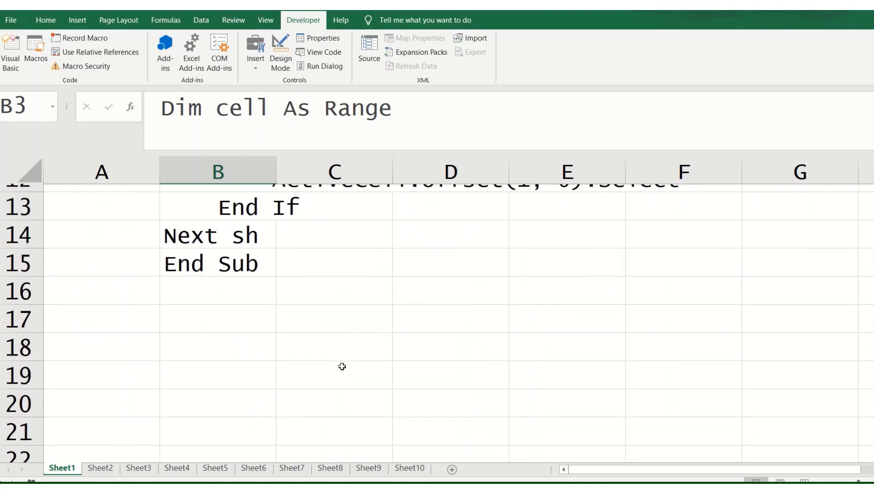
pyautogui.scroll(4, 342, 366)
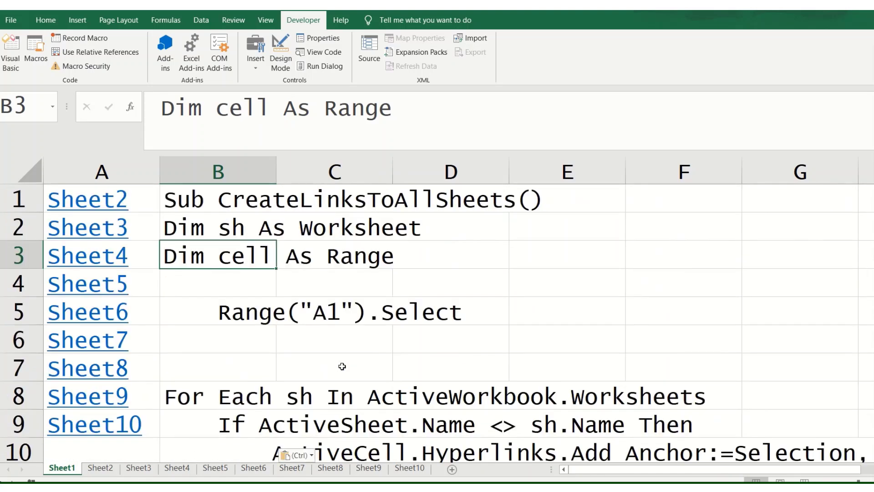
pyautogui.click(253, 205)
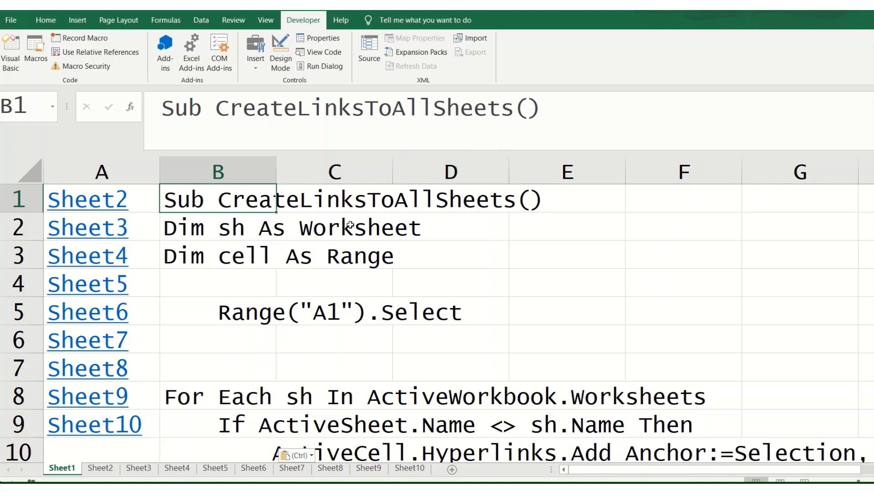
# Review the Book4 project, its module insertion options and personal.xlsm's Module1 in the Visual Basic Editor, and return to the workbook
pyautogui.click(11, 54)
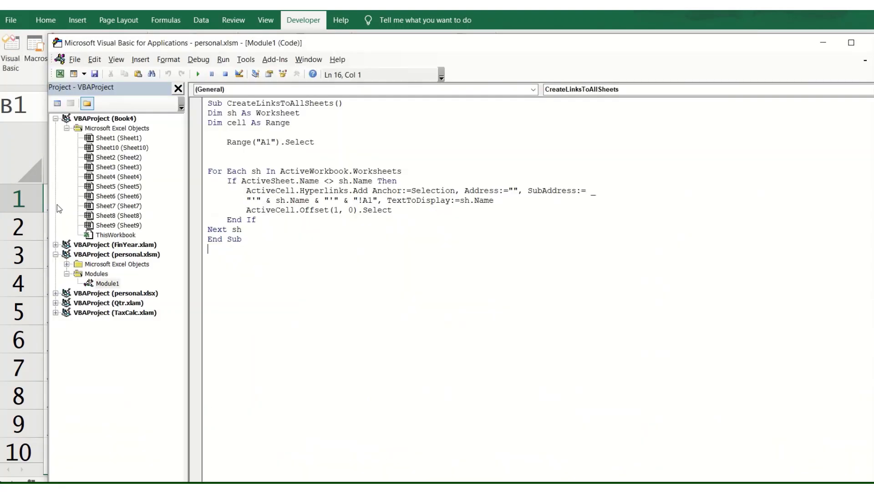
pyautogui.click(111, 119)
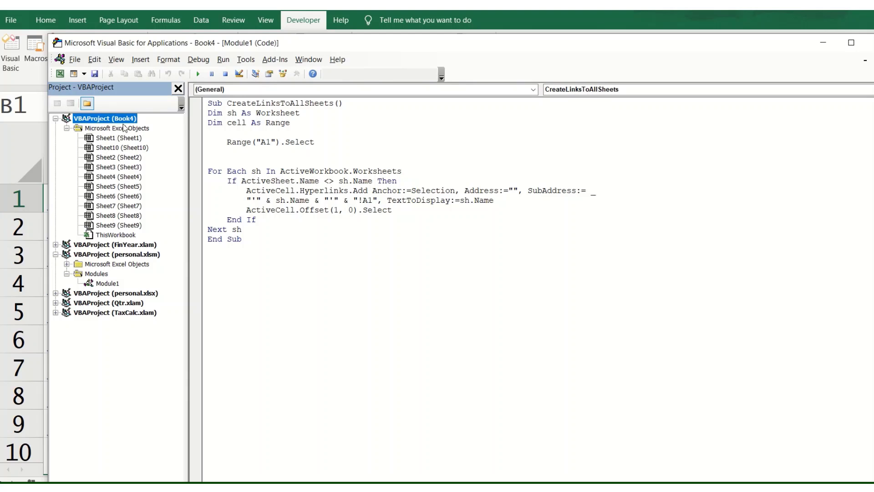
pyautogui.click(84, 74)
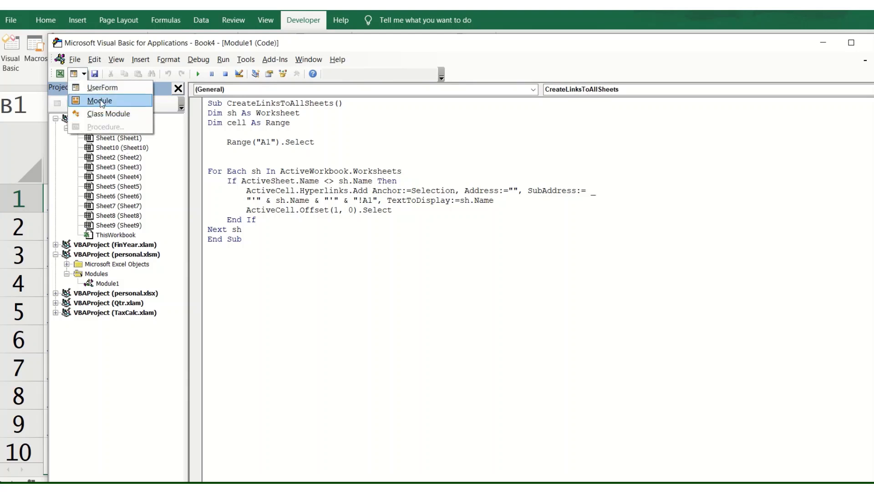
pyautogui.click(261, 267)
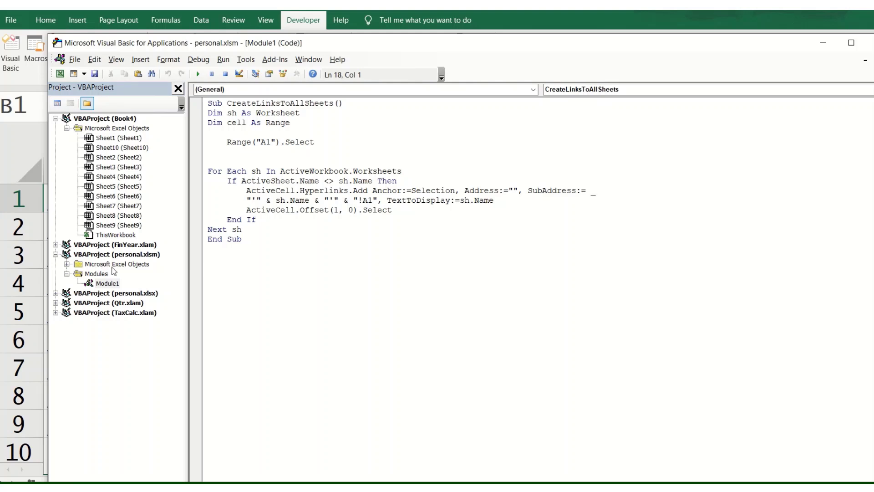
pyautogui.click(107, 284)
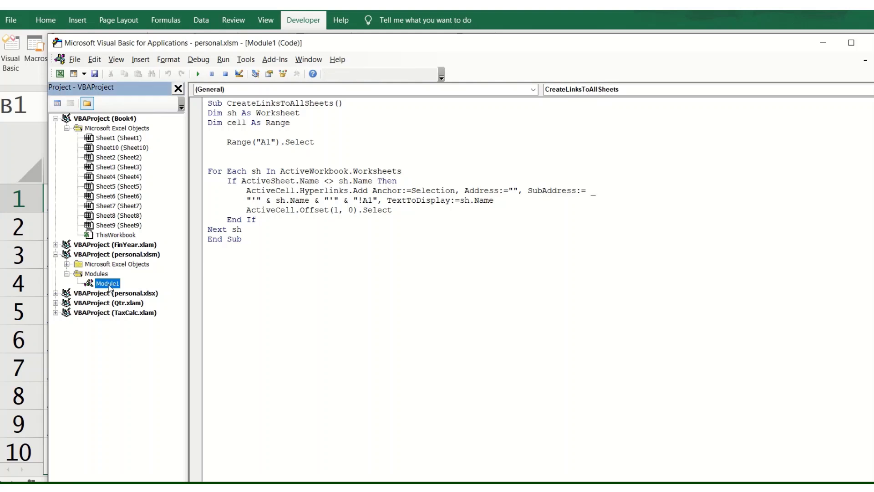
pyautogui.click(122, 255)
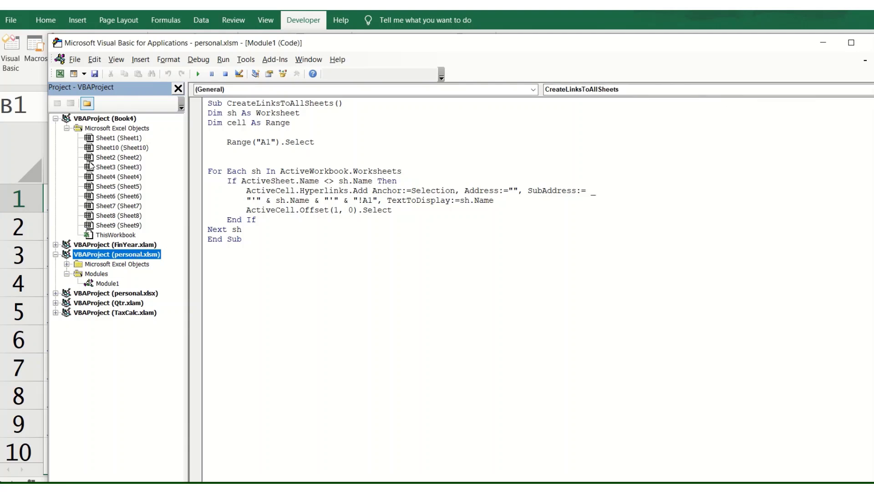
pyautogui.click(112, 120)
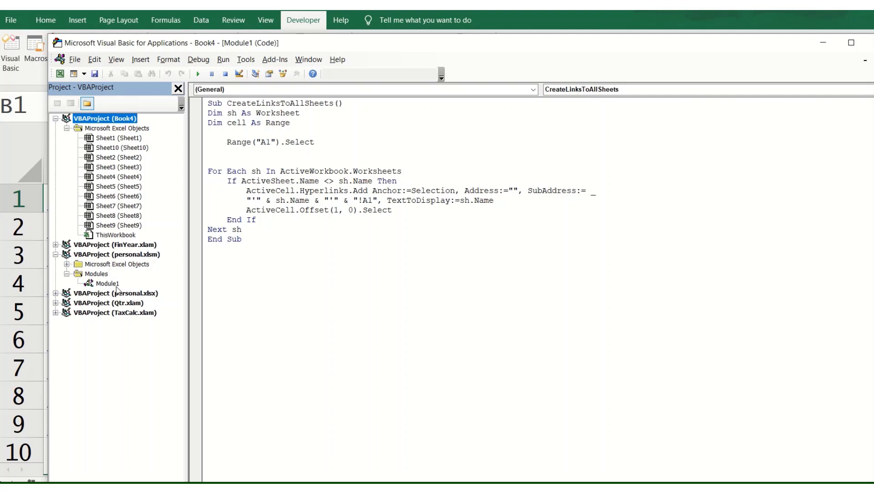
pyautogui.click(109, 254)
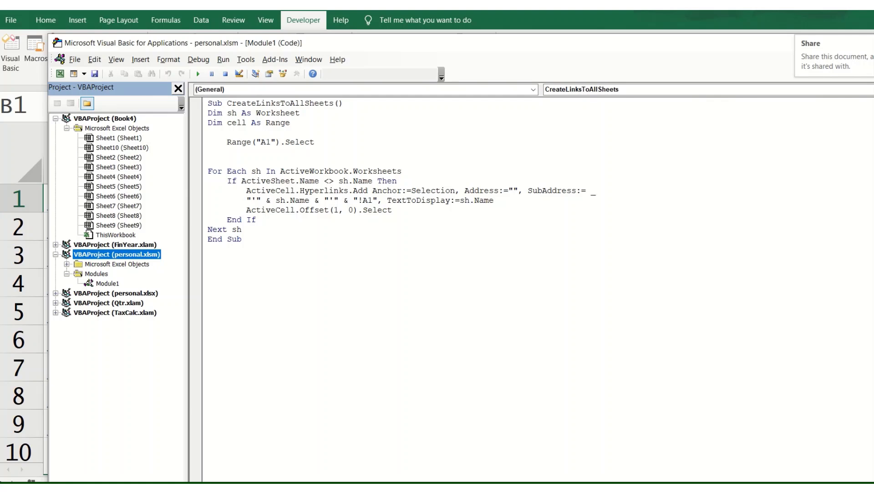
pyautogui.hotkey('alt', 'F11')
pyautogui.hotkey('alt', 'Tab')
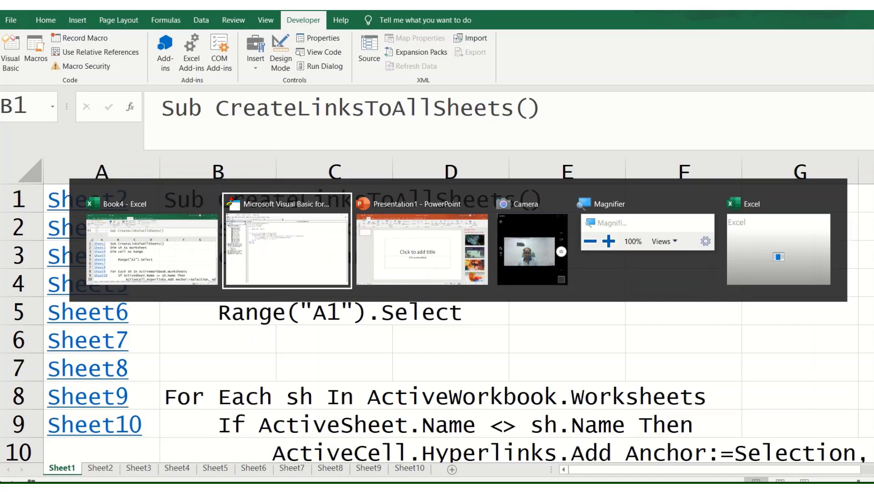
pyautogui.press('Tab')
pyautogui.press('Tab')
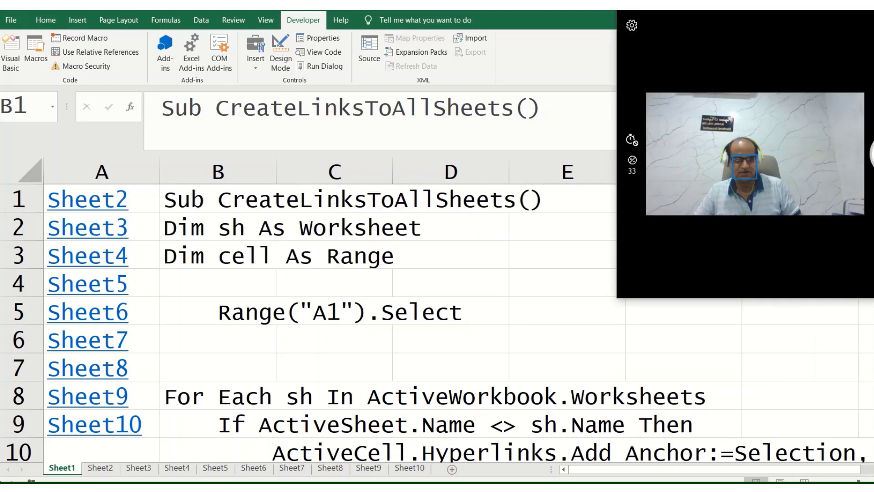